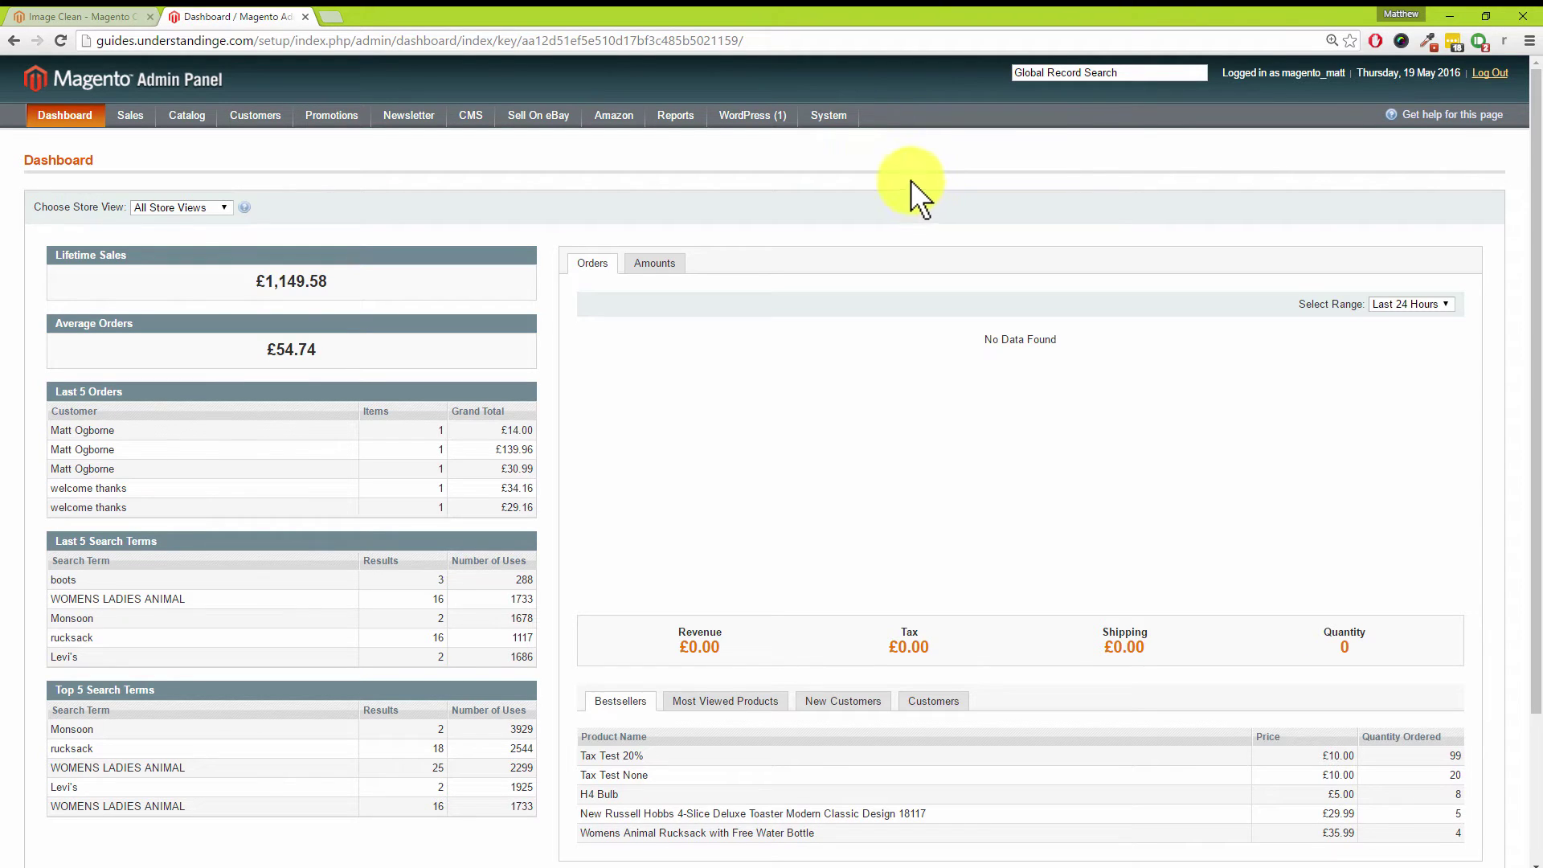
Step: Open System > ImaClean and check the Items Manager's 'Total 160 records found' of orphan images
{"action": "mouse_move", "coordinate": [855, 112]}
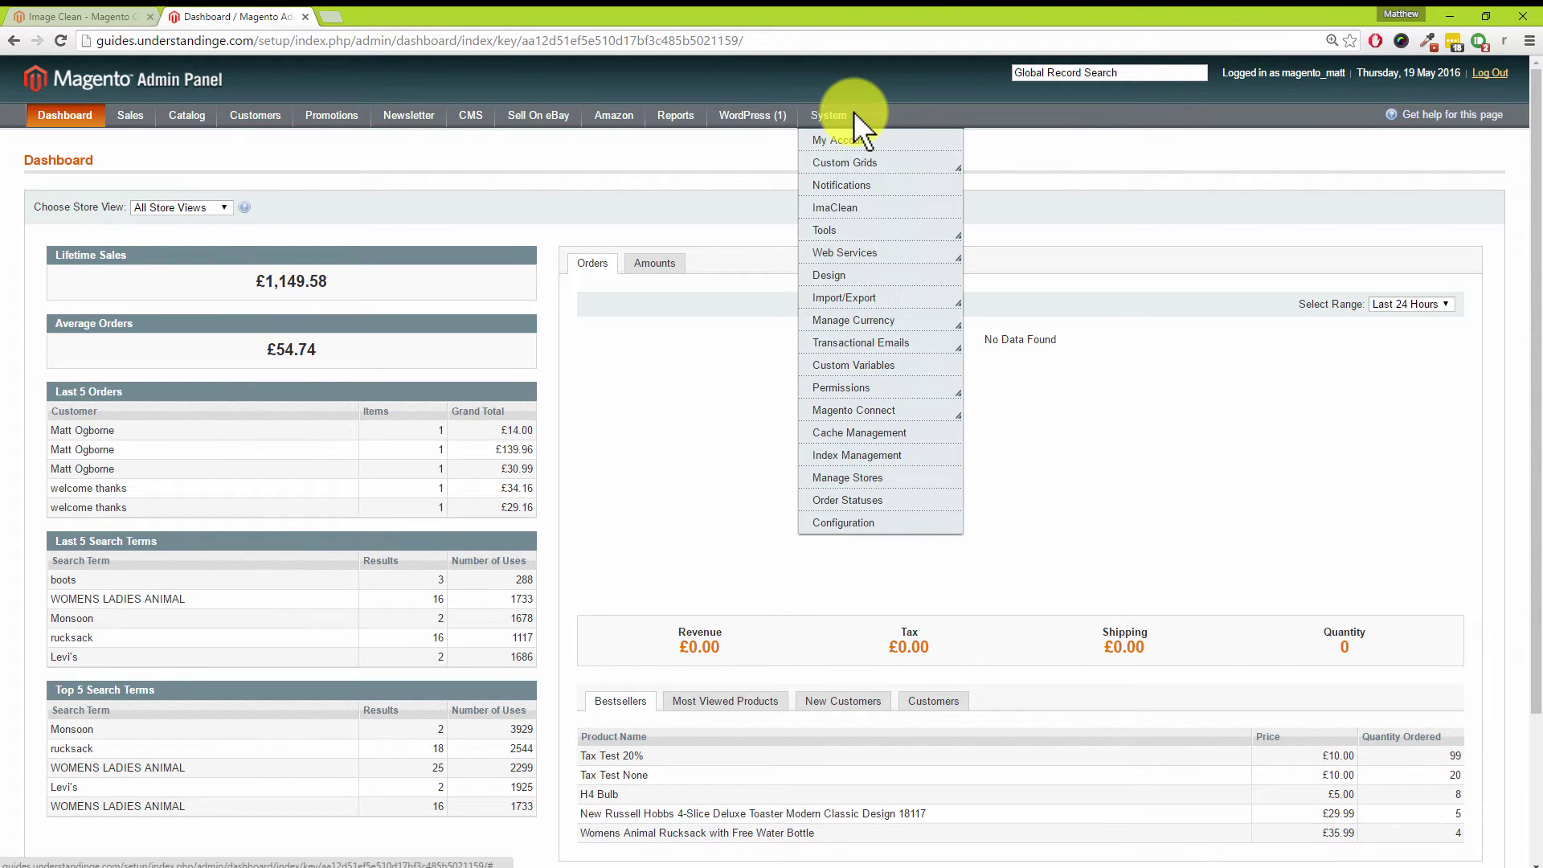
{"action": "left_click", "coordinate": [836, 208]}
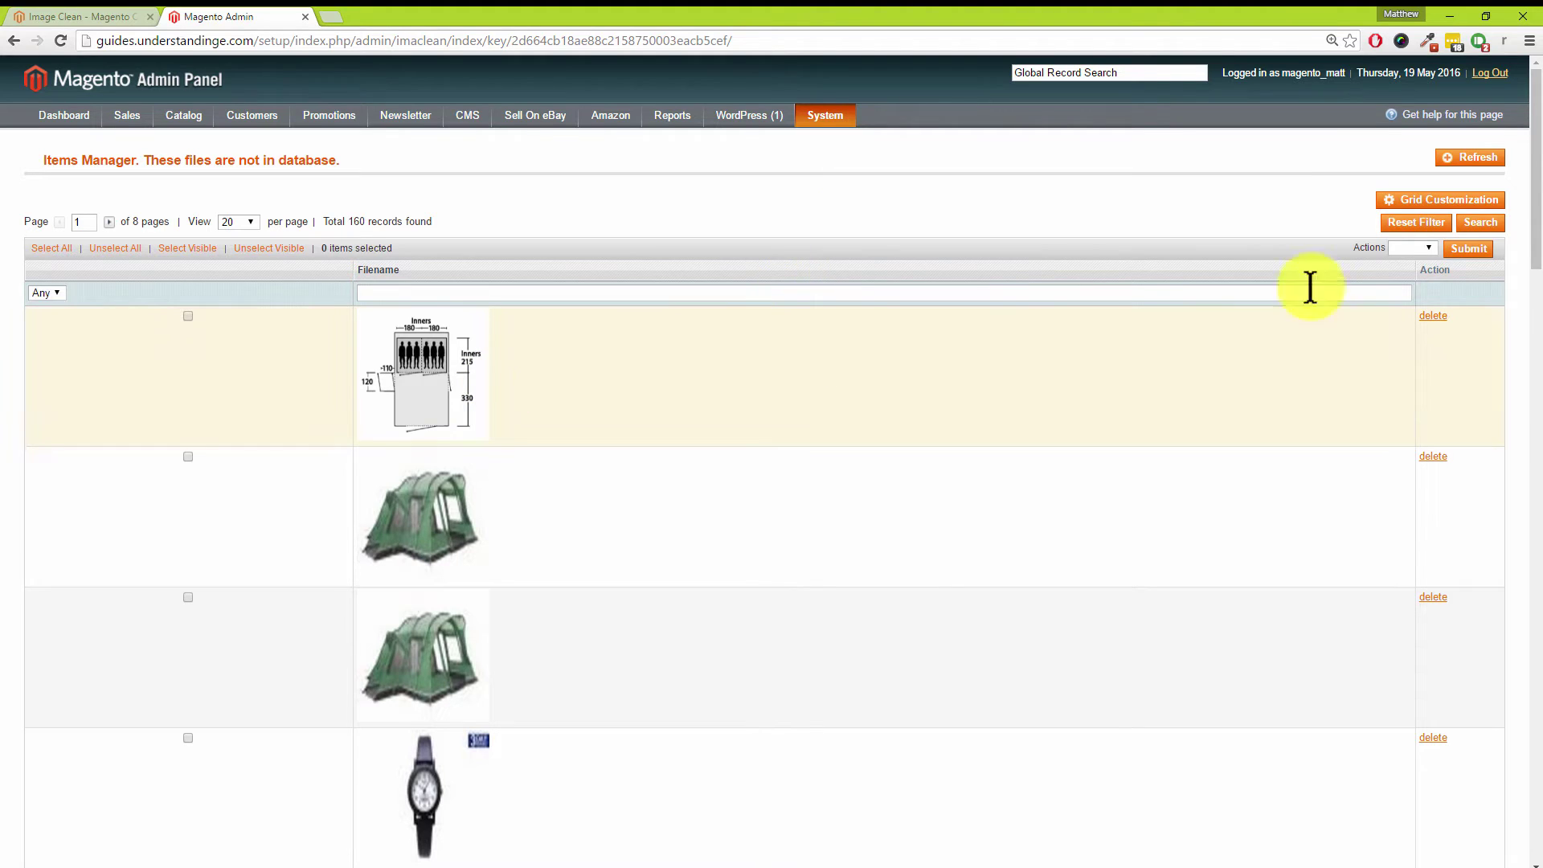
{"action": "mouse_move", "coordinate": [1531, 169]}
{"action": "left_mouse_down"}
{"action": "mouse_move", "coordinate": [1535, 328]}
{"action": "mouse_move", "coordinate": [1529, 156]}
{"action": "left_mouse_up"}
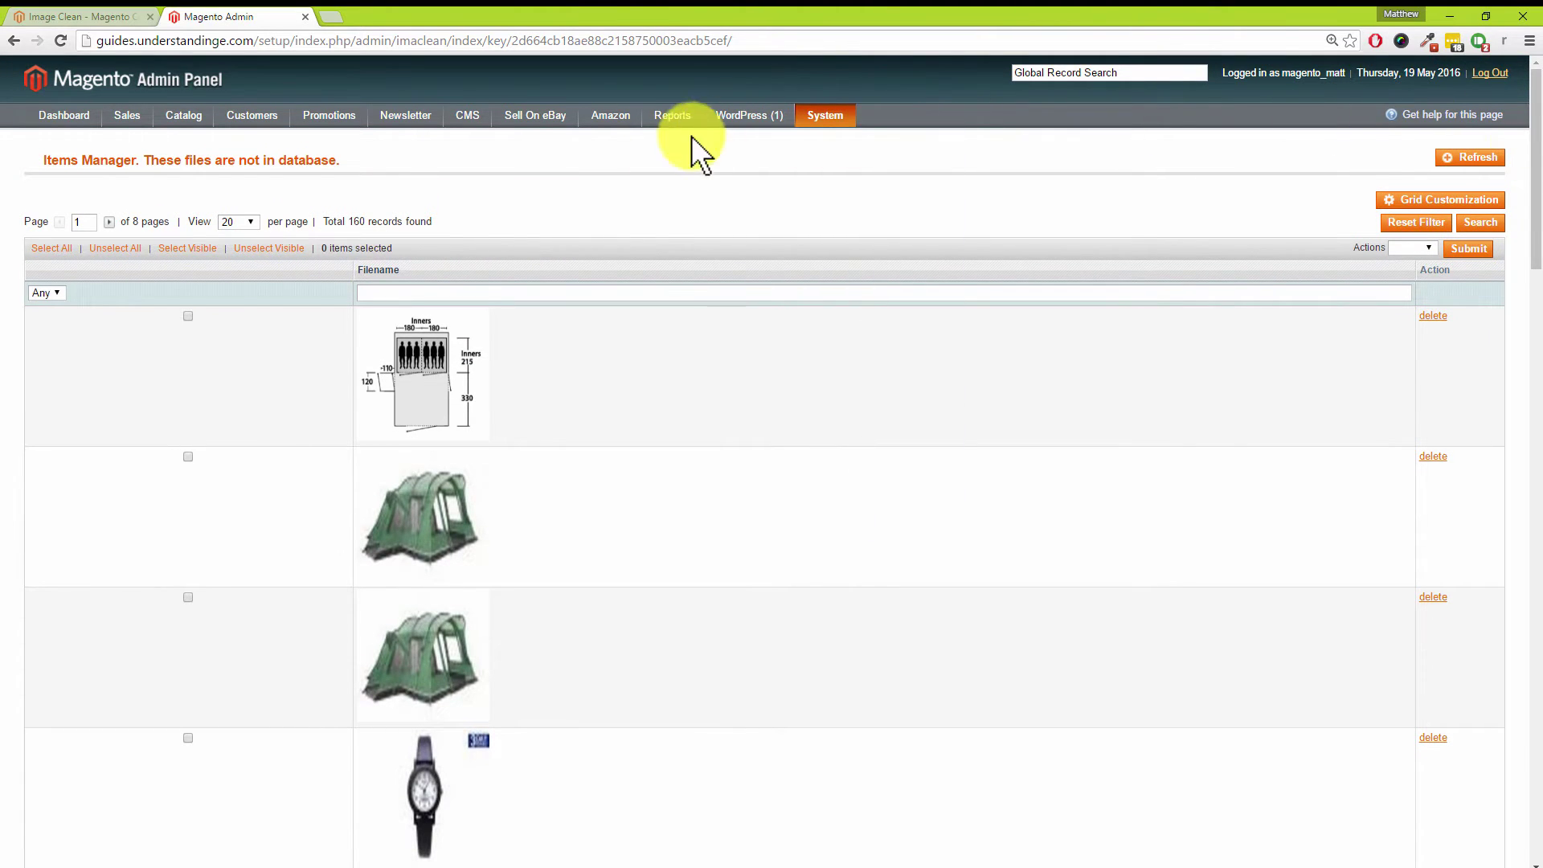
{"action": "mouse_move", "coordinate": [180, 121]}
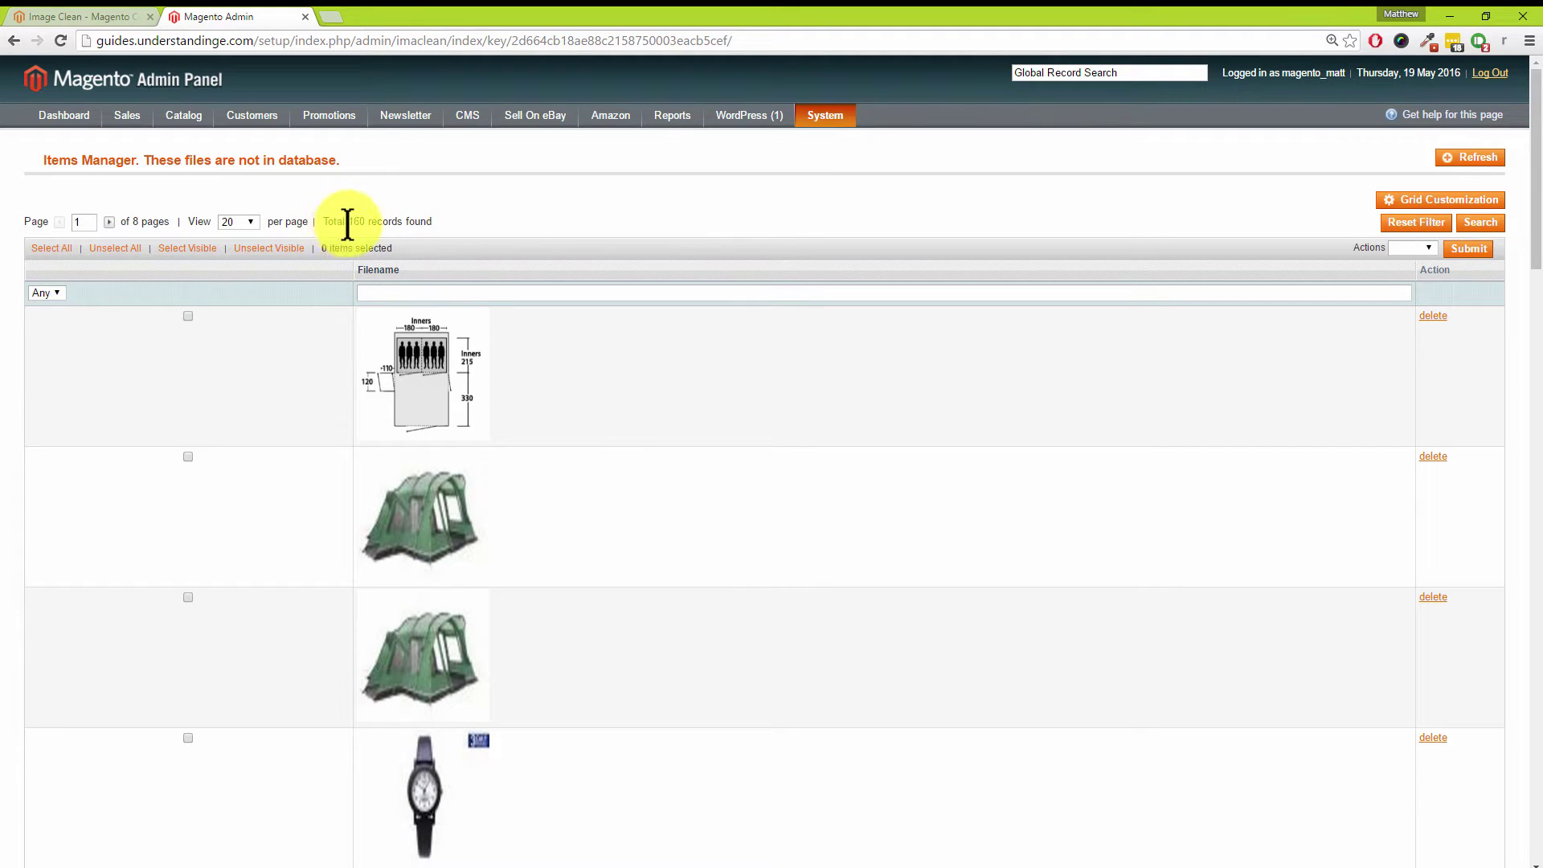
{"action": "left_click_drag", "start_coordinate": [349, 225], "coordinate": [363, 226]}
Step: Select all 160 listed images, choose the Delete action, submit, and confirm with OK
{"action": "left_click", "coordinate": [364, 224]}
{"action": "left_click", "coordinate": [52, 249]}
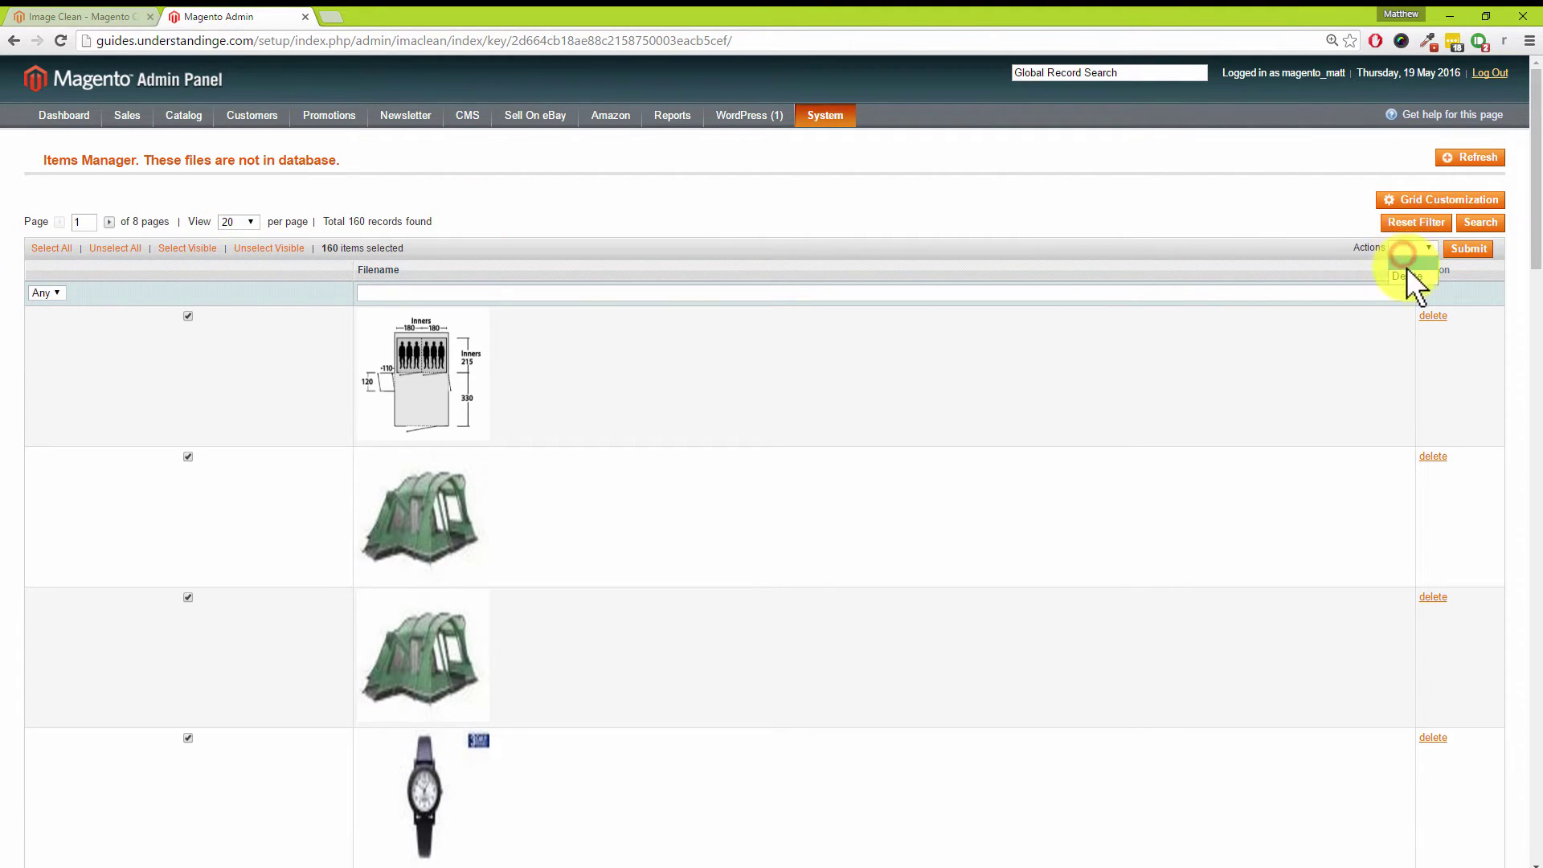
{"action": "left_click", "coordinate": [1407, 276]}
{"action": "left_click", "coordinate": [1470, 249]}
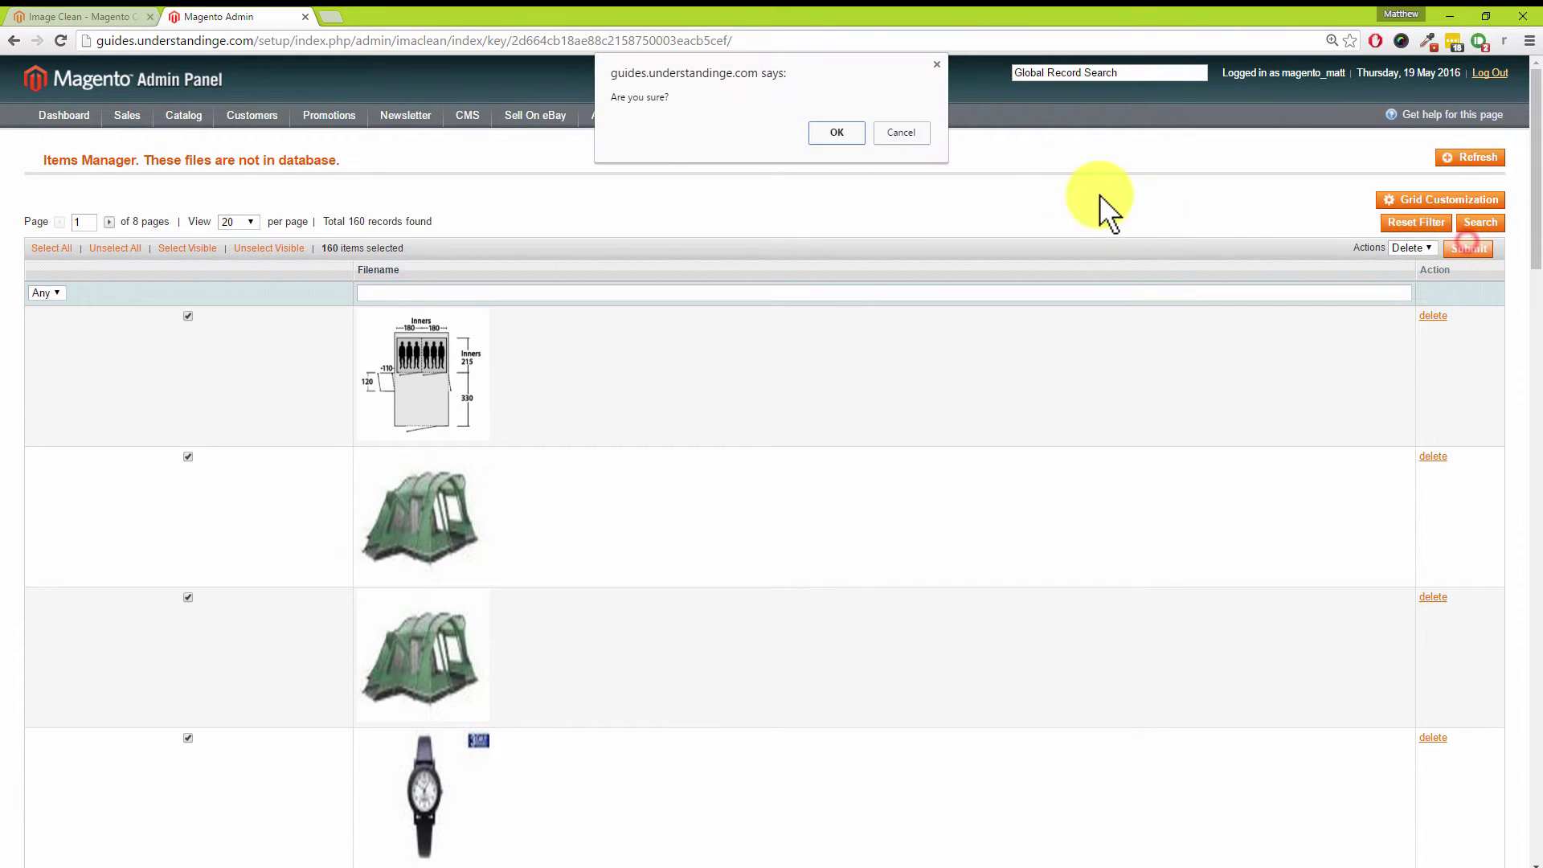
{"action": "left_click", "coordinate": [836, 133]}
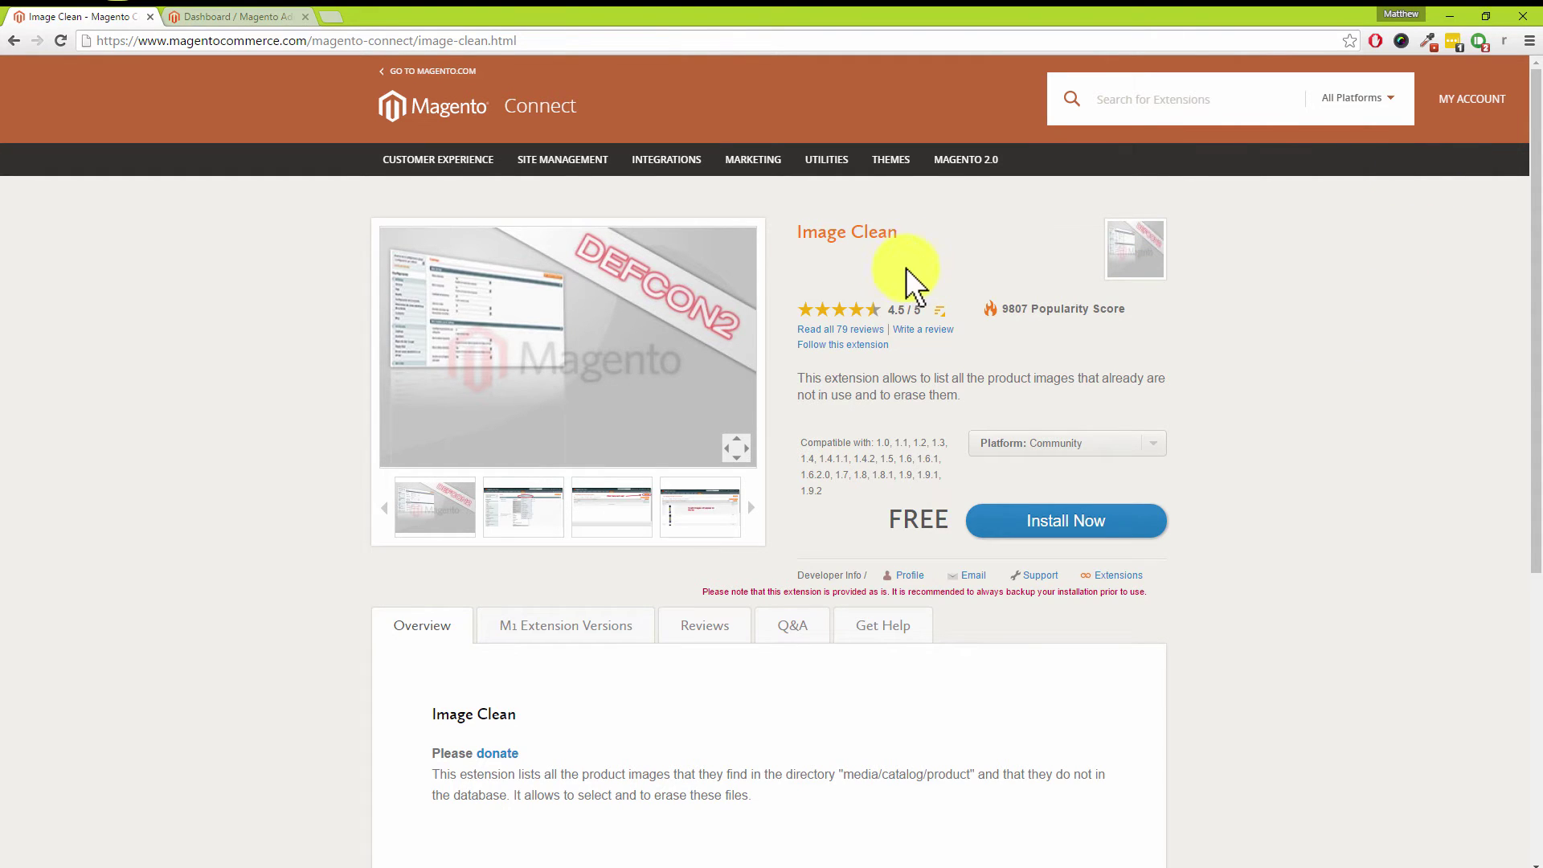
Step: Start the Image Clean install for Magento Connect 2.0 and accept the license agreement
{"action": "left_click", "coordinate": [1079, 529]}
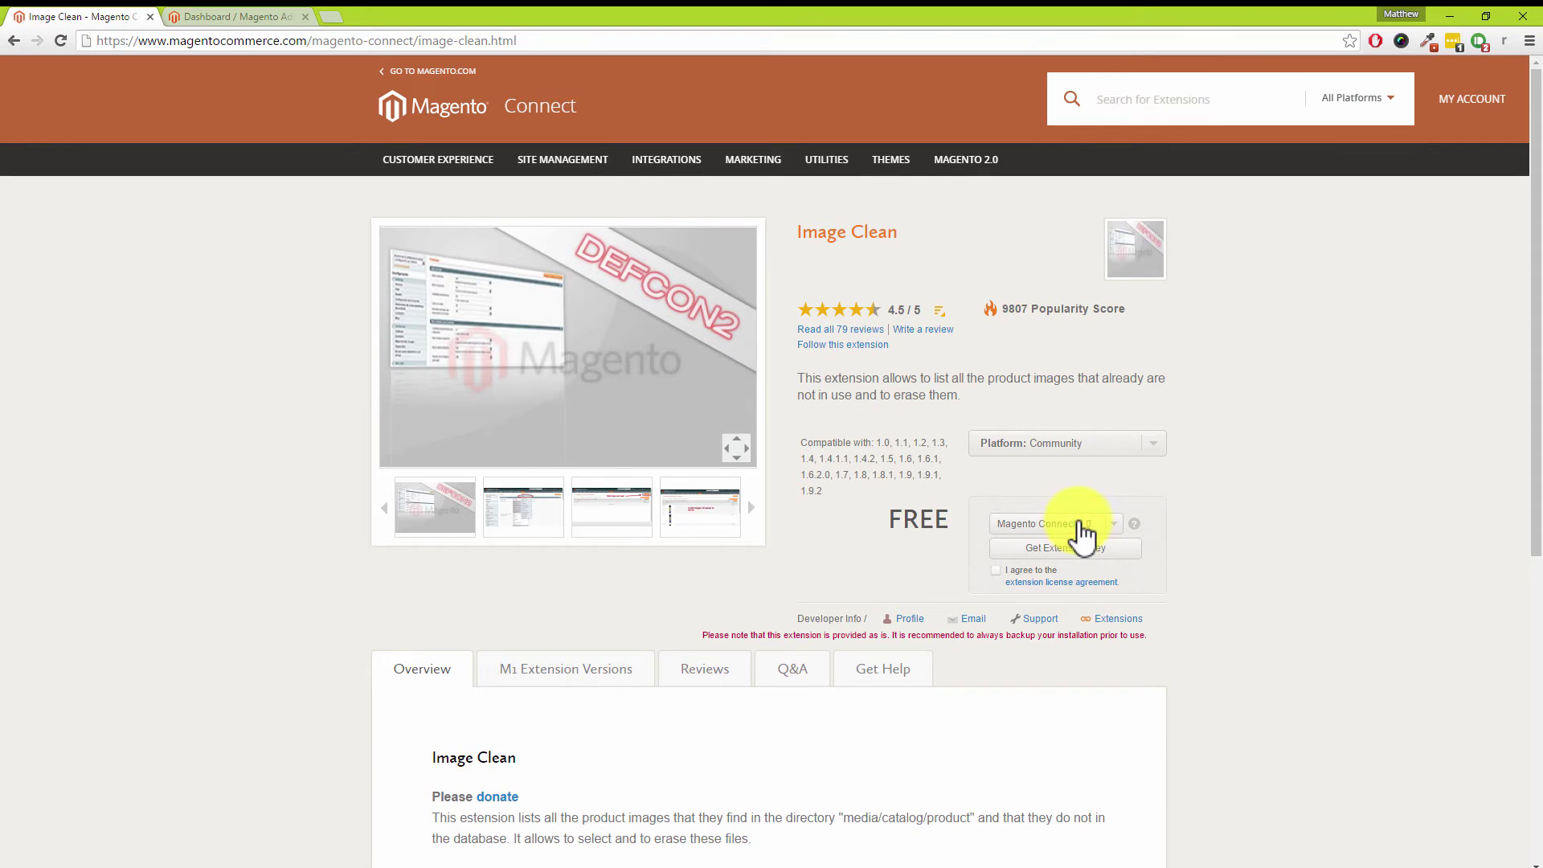
{"action": "left_click", "coordinate": [1109, 527]}
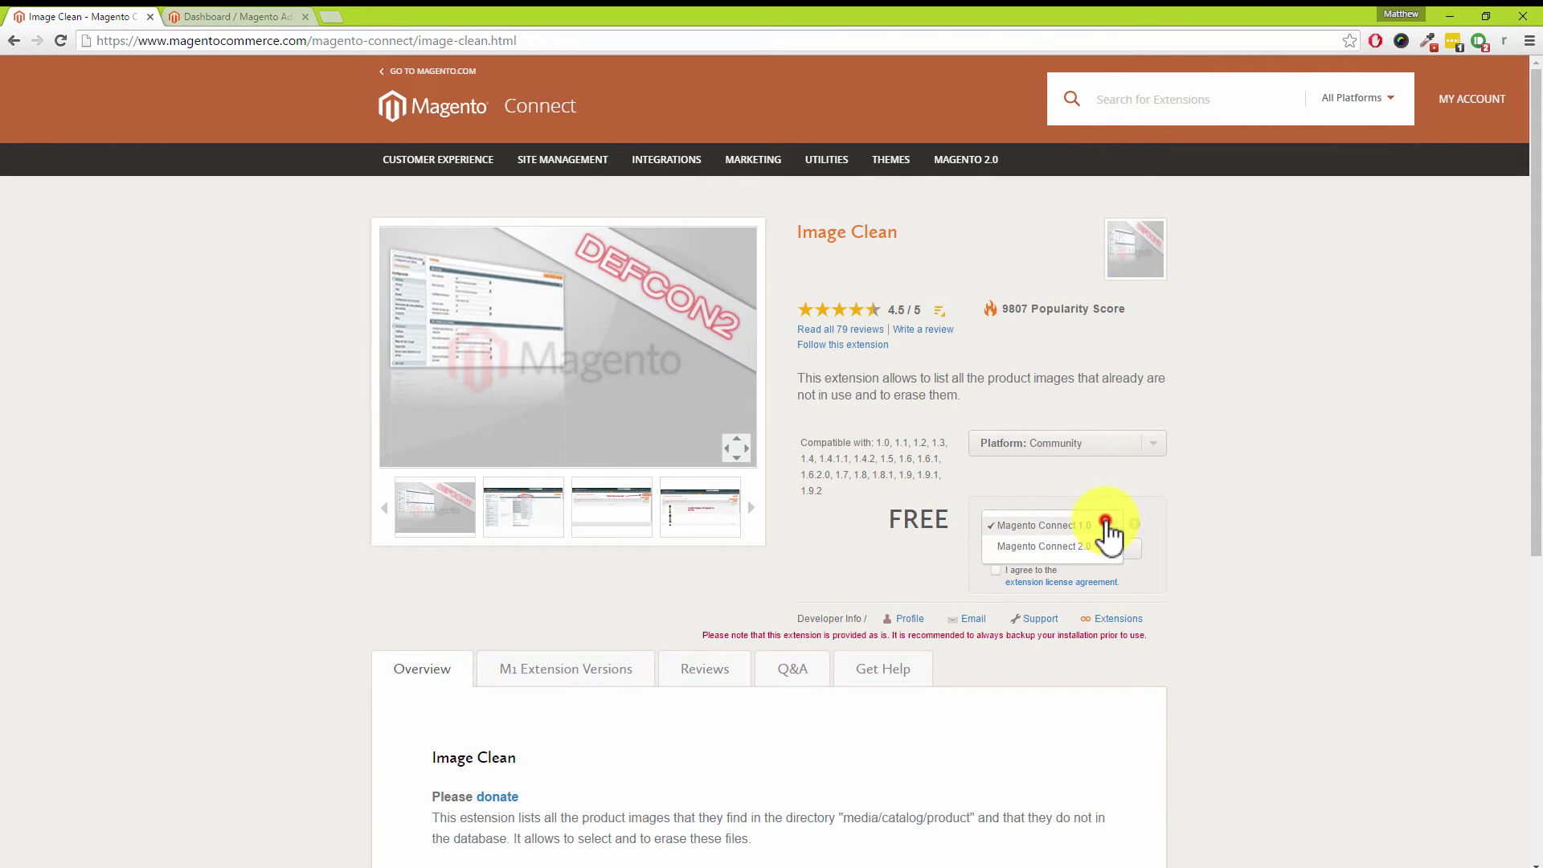
{"action": "left_click", "coordinate": [1069, 546]}
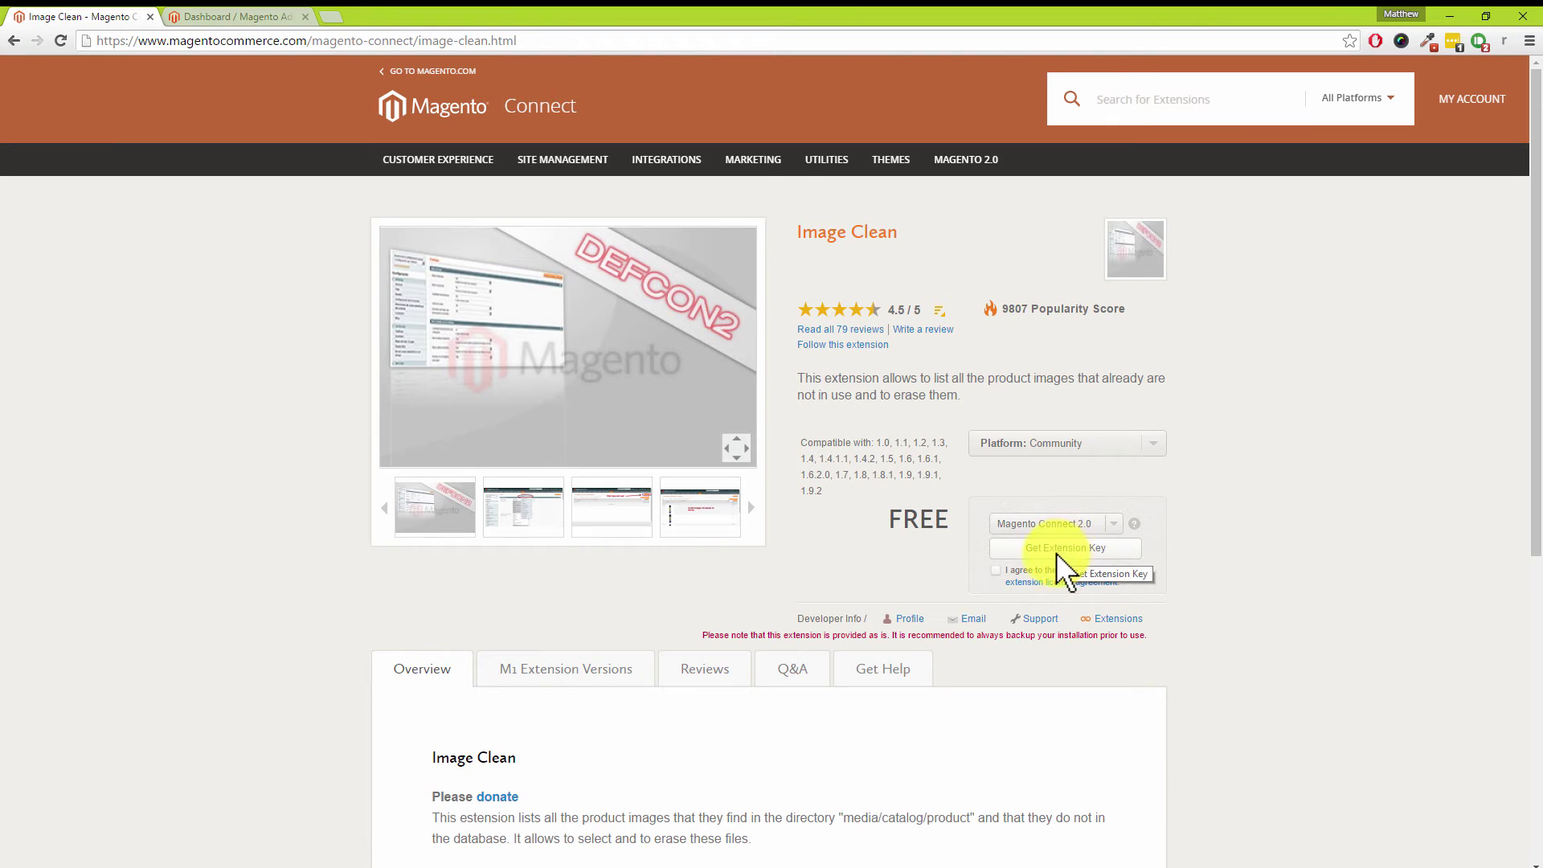
{"action": "left_click", "coordinate": [997, 570]}
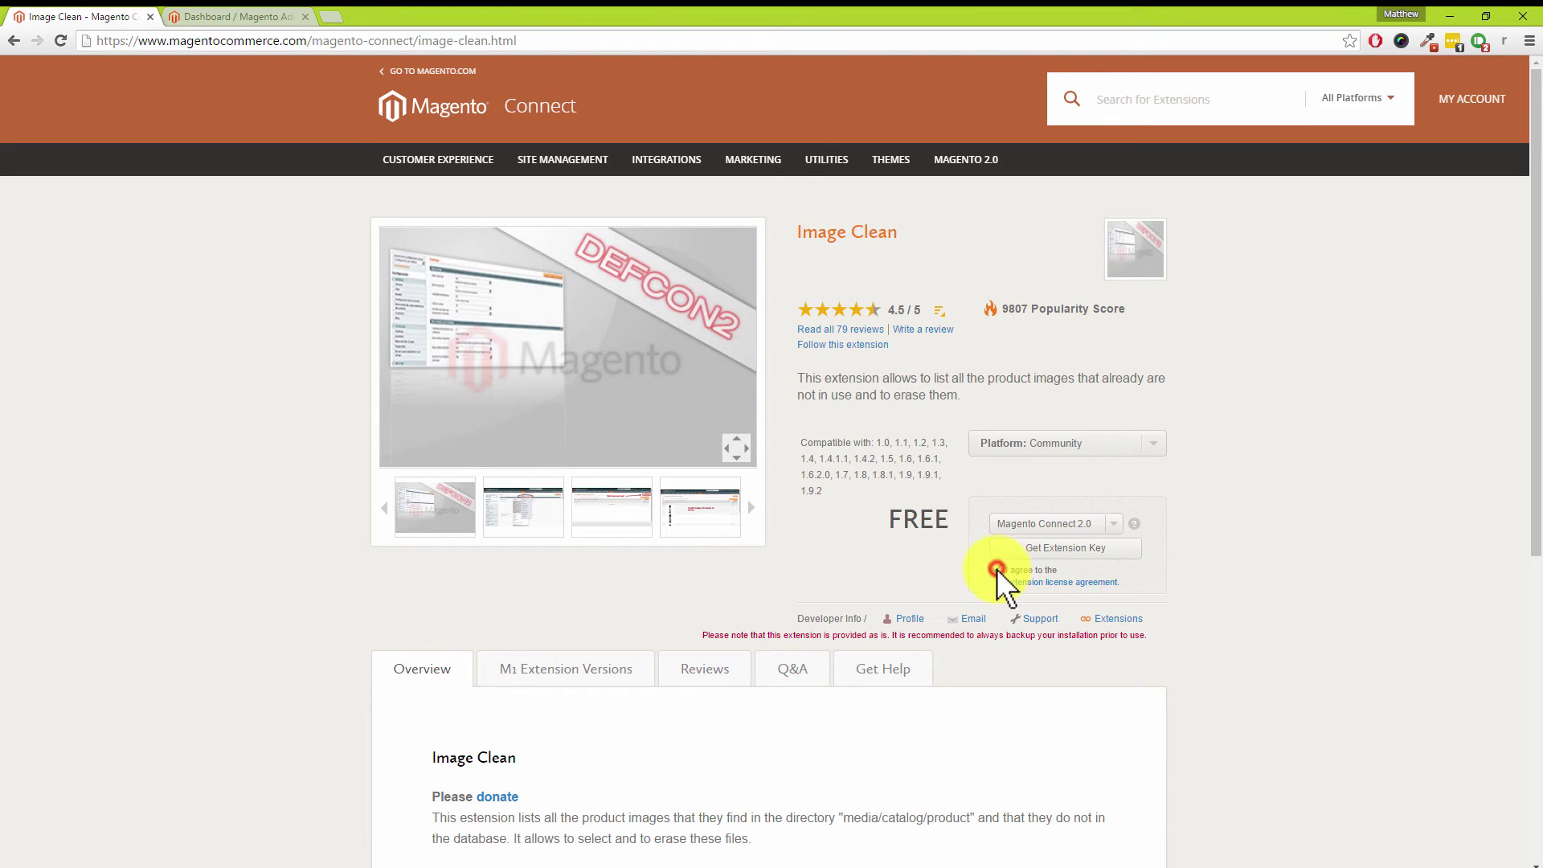
Step: Generate the extension key, select it and copy it
{"action": "left_click", "coordinate": [1062, 550]}
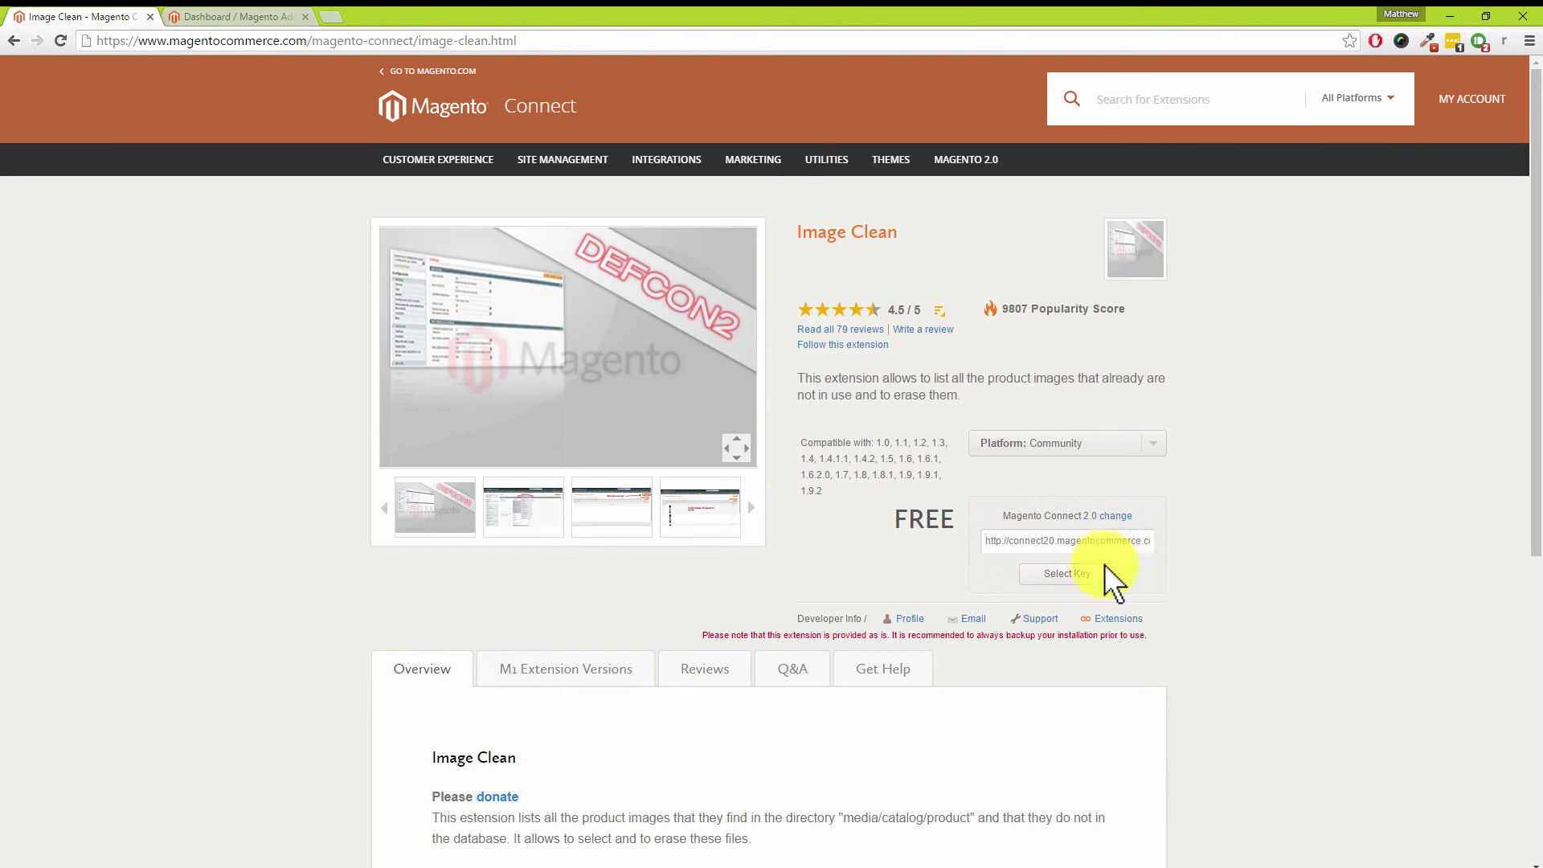
{"action": "left_click", "coordinate": [1074, 574]}
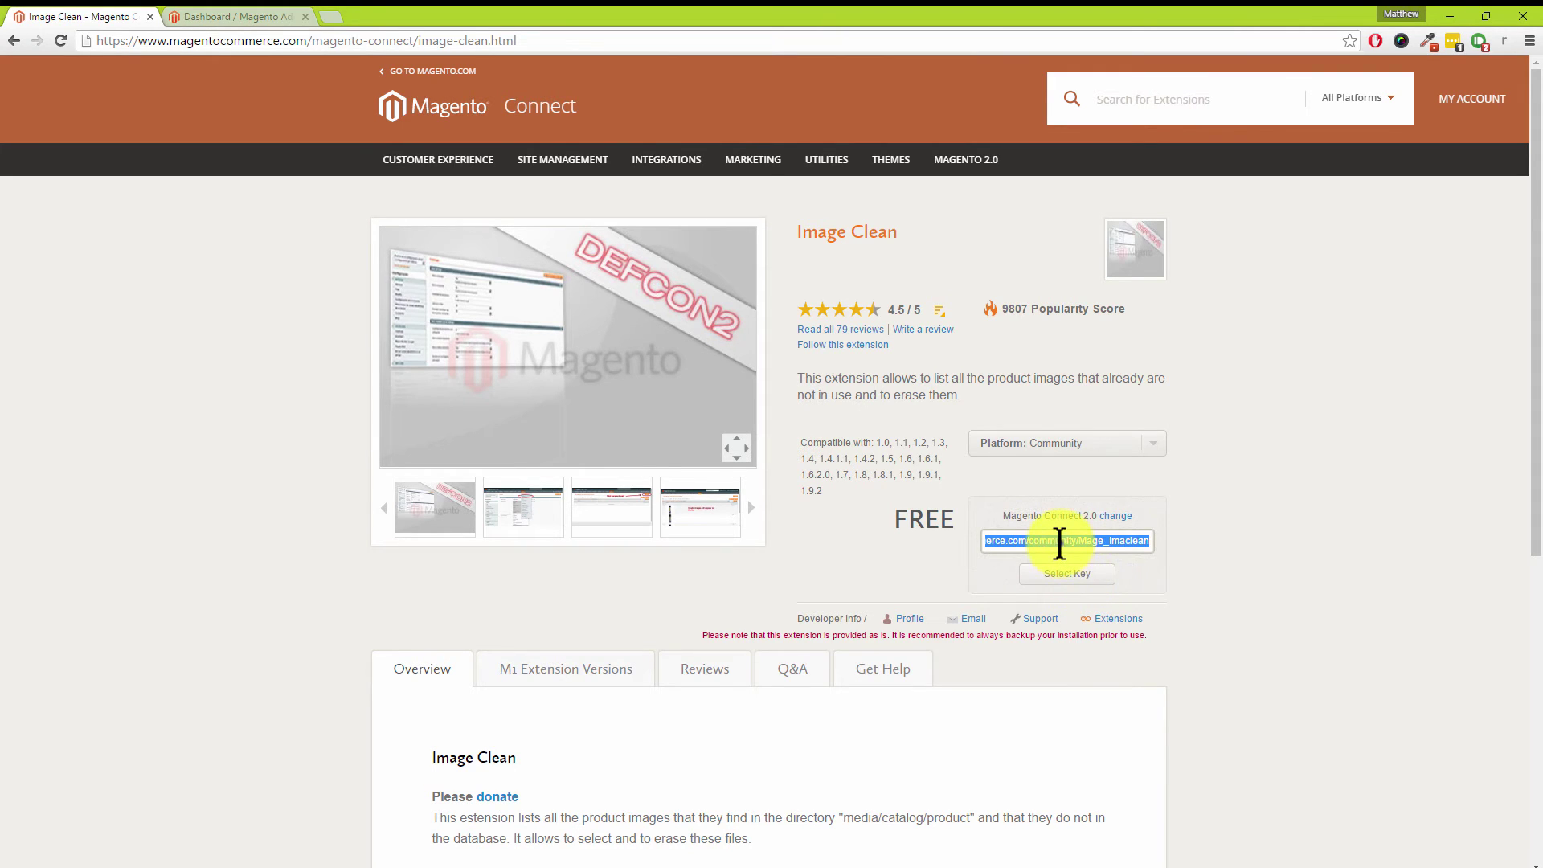
{"action": "right_click", "coordinate": [1056, 541]}
{"action": "left_click", "coordinate": [1087, 578]}
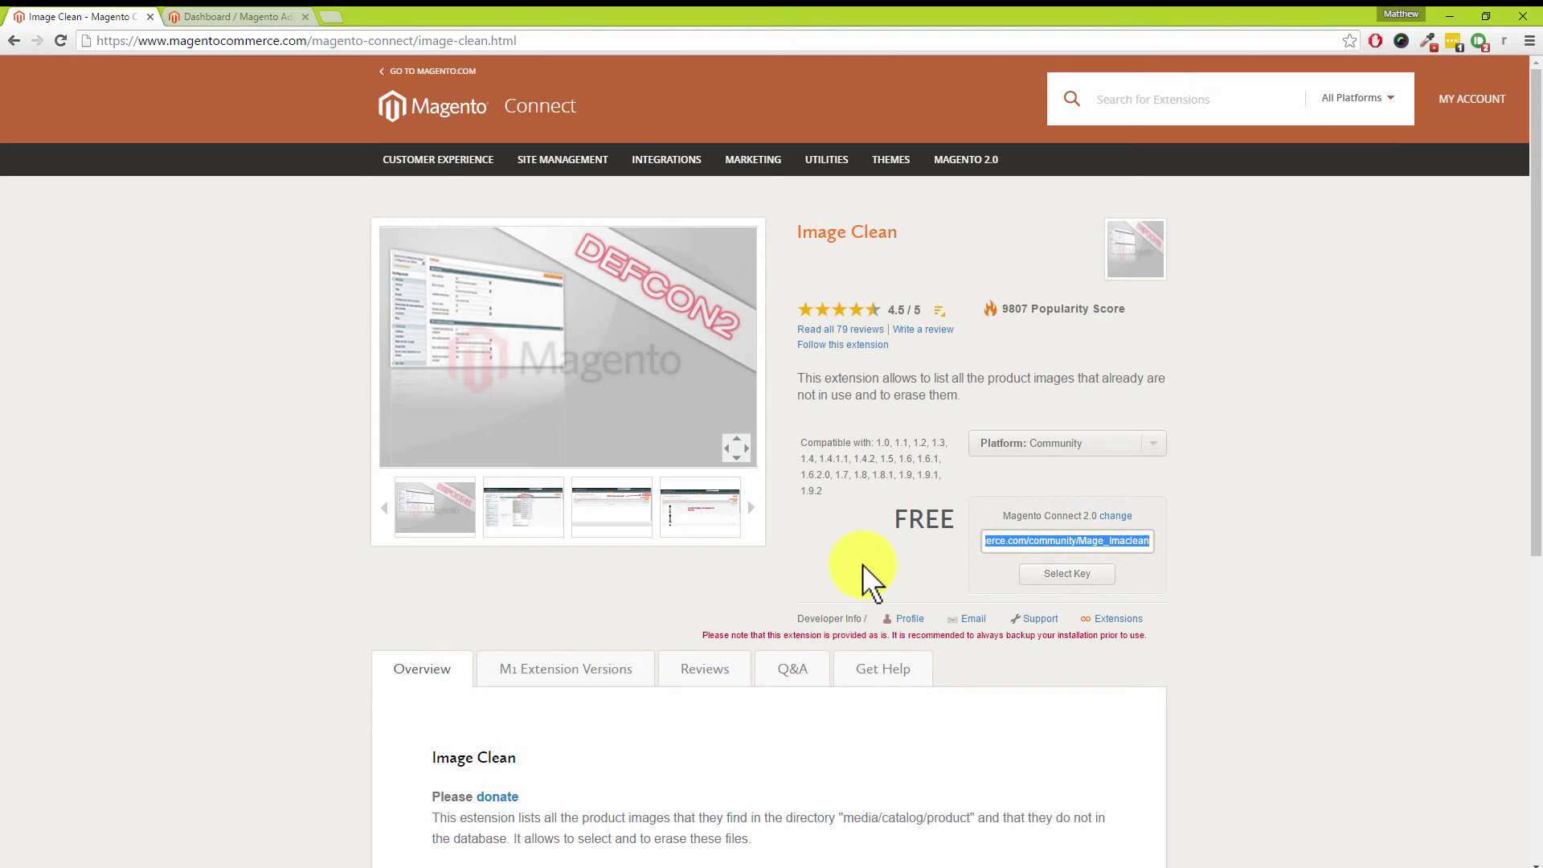
Step: Back on the admin tab, choose System > Magento Connect > Magento Connect Manager
{"action": "left_click", "coordinate": [250, 16]}
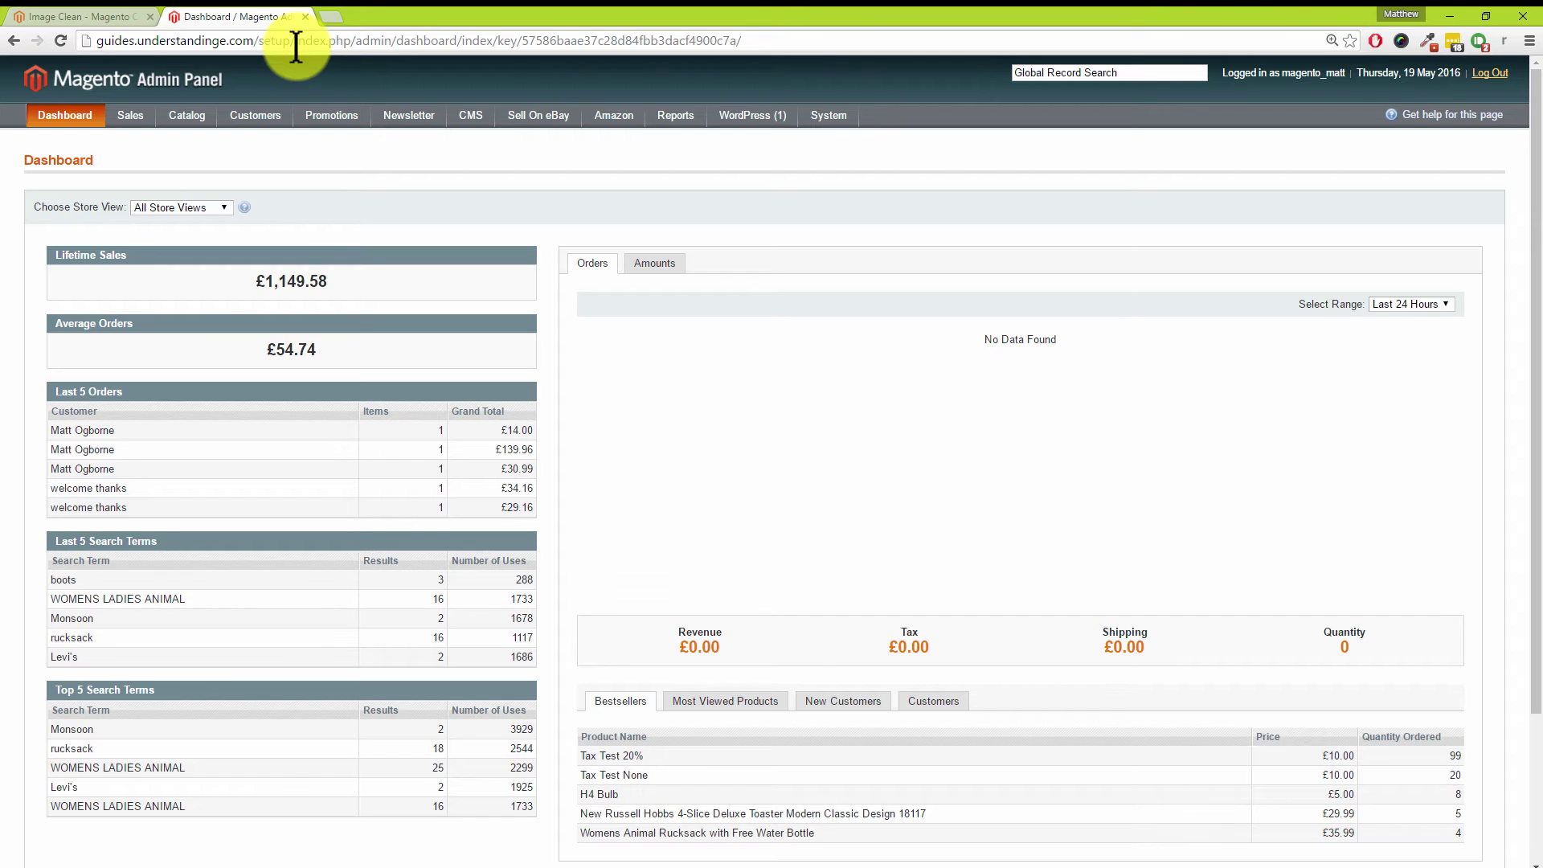
{"action": "mouse_move", "coordinate": [822, 123]}
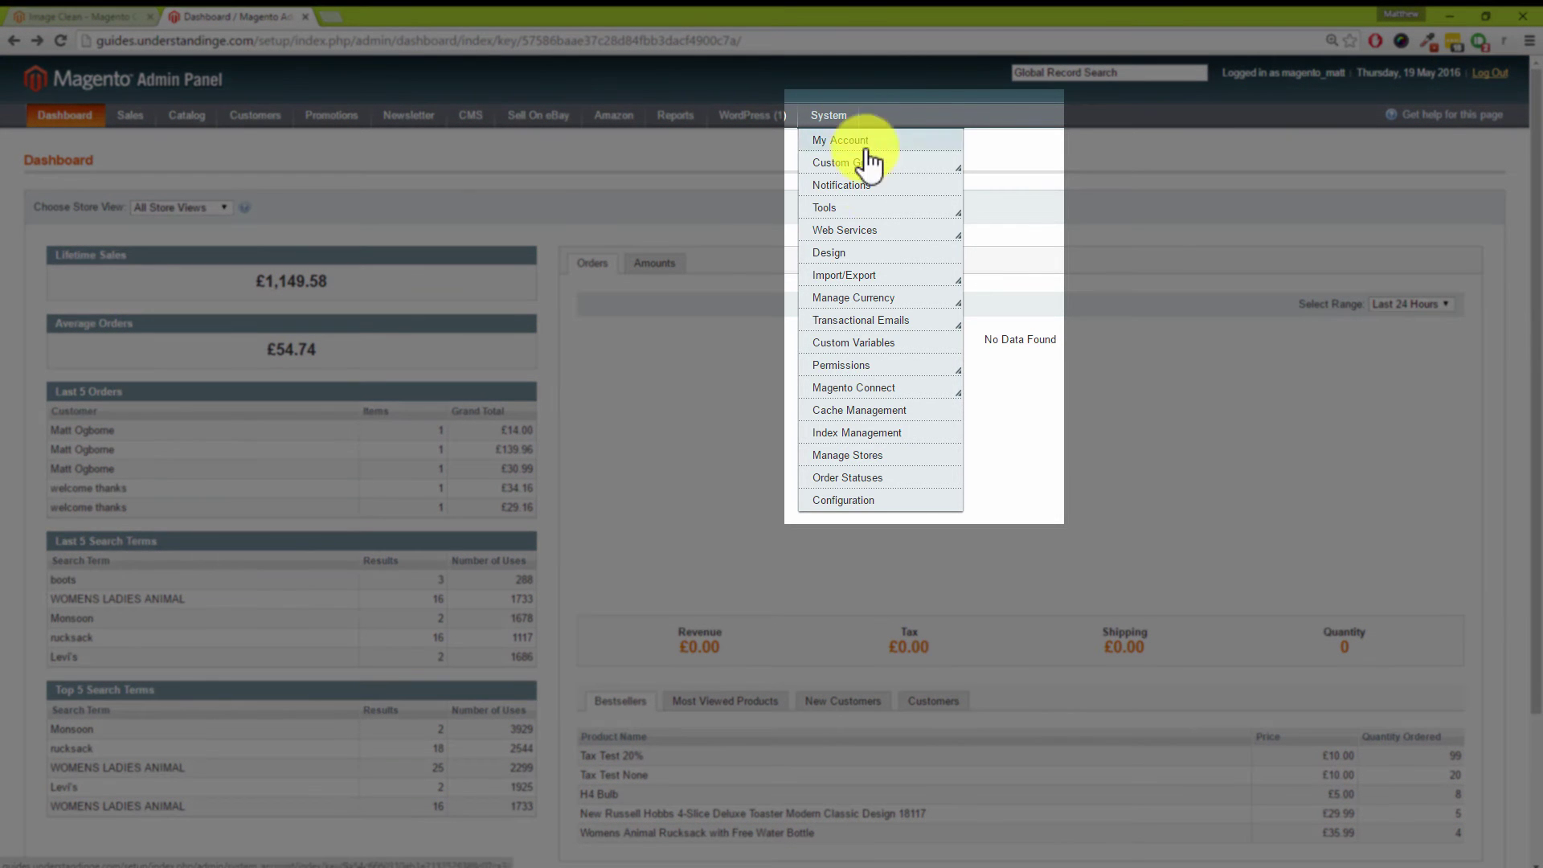
{"action": "mouse_move", "coordinate": [862, 388]}
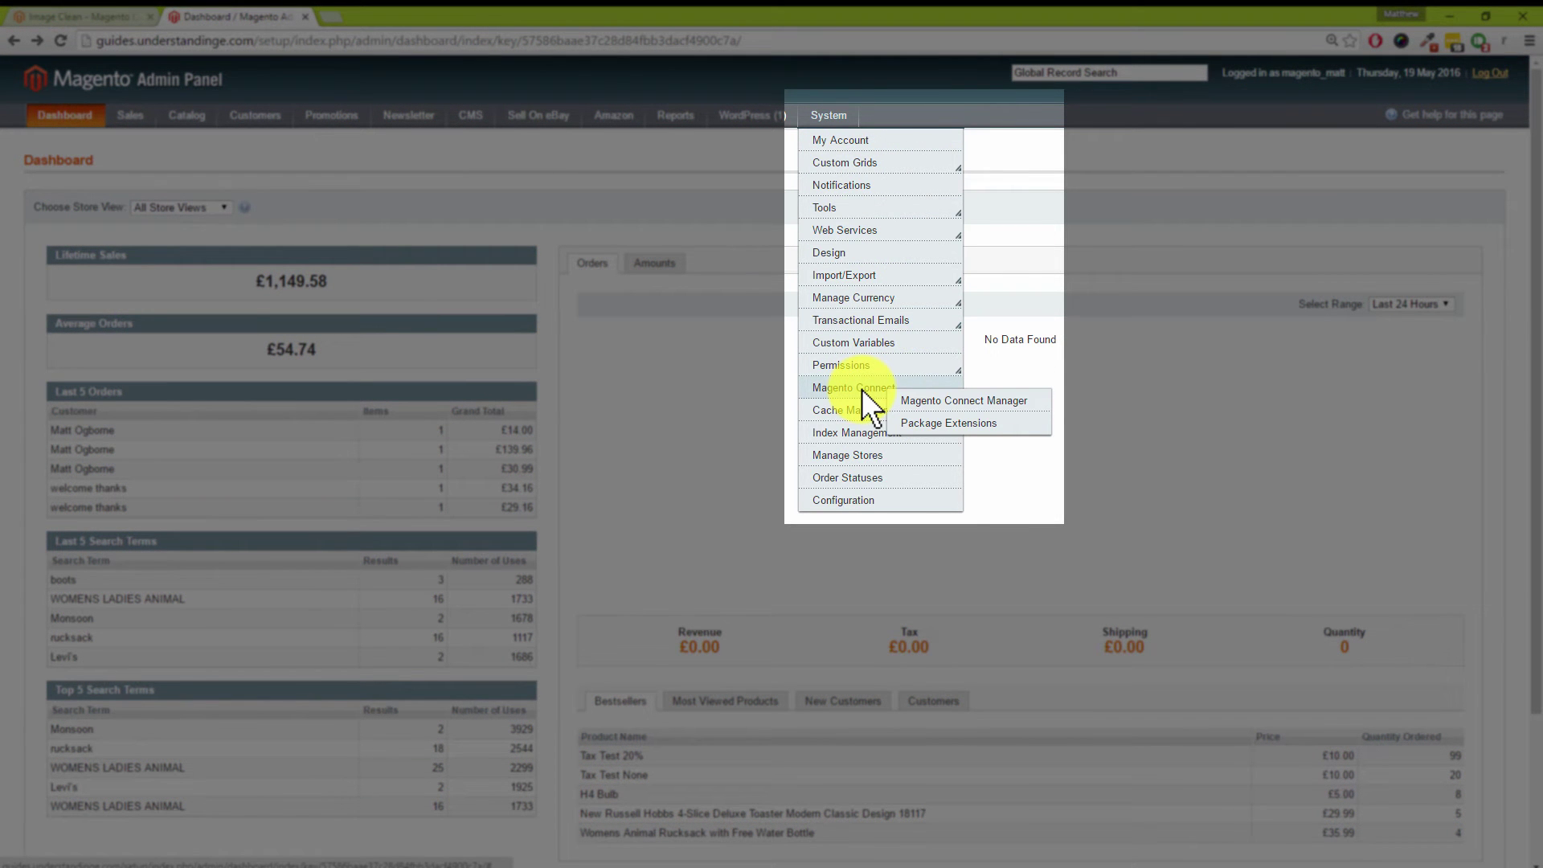
{"action": "left_click", "coordinate": [960, 403]}
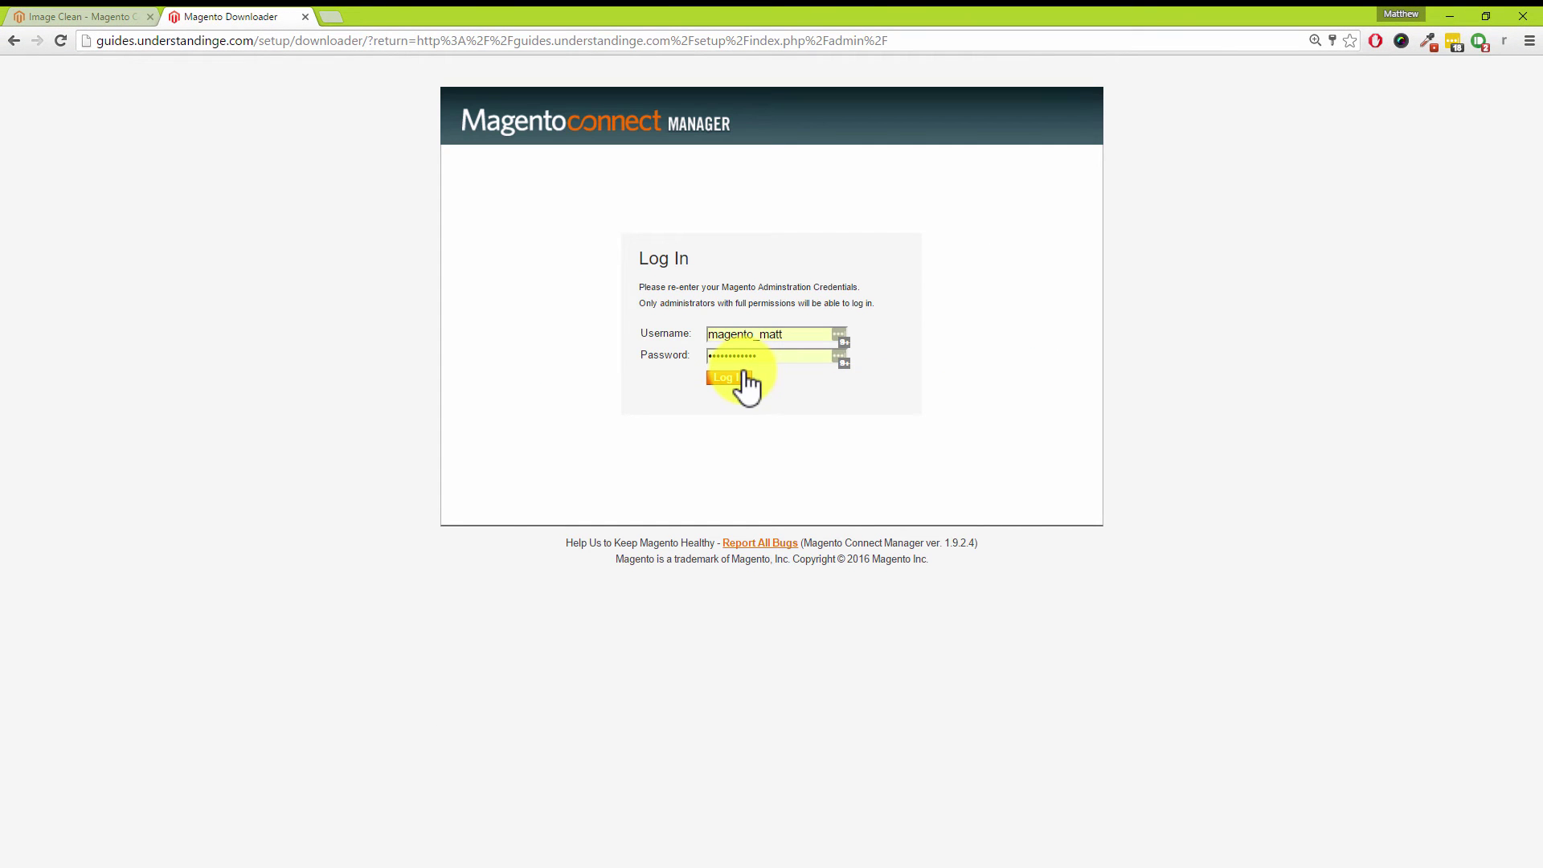
Step: Log in to Connect Manager and paste the copied Image Clean extension key
{"action": "left_click", "coordinate": [743, 374]}
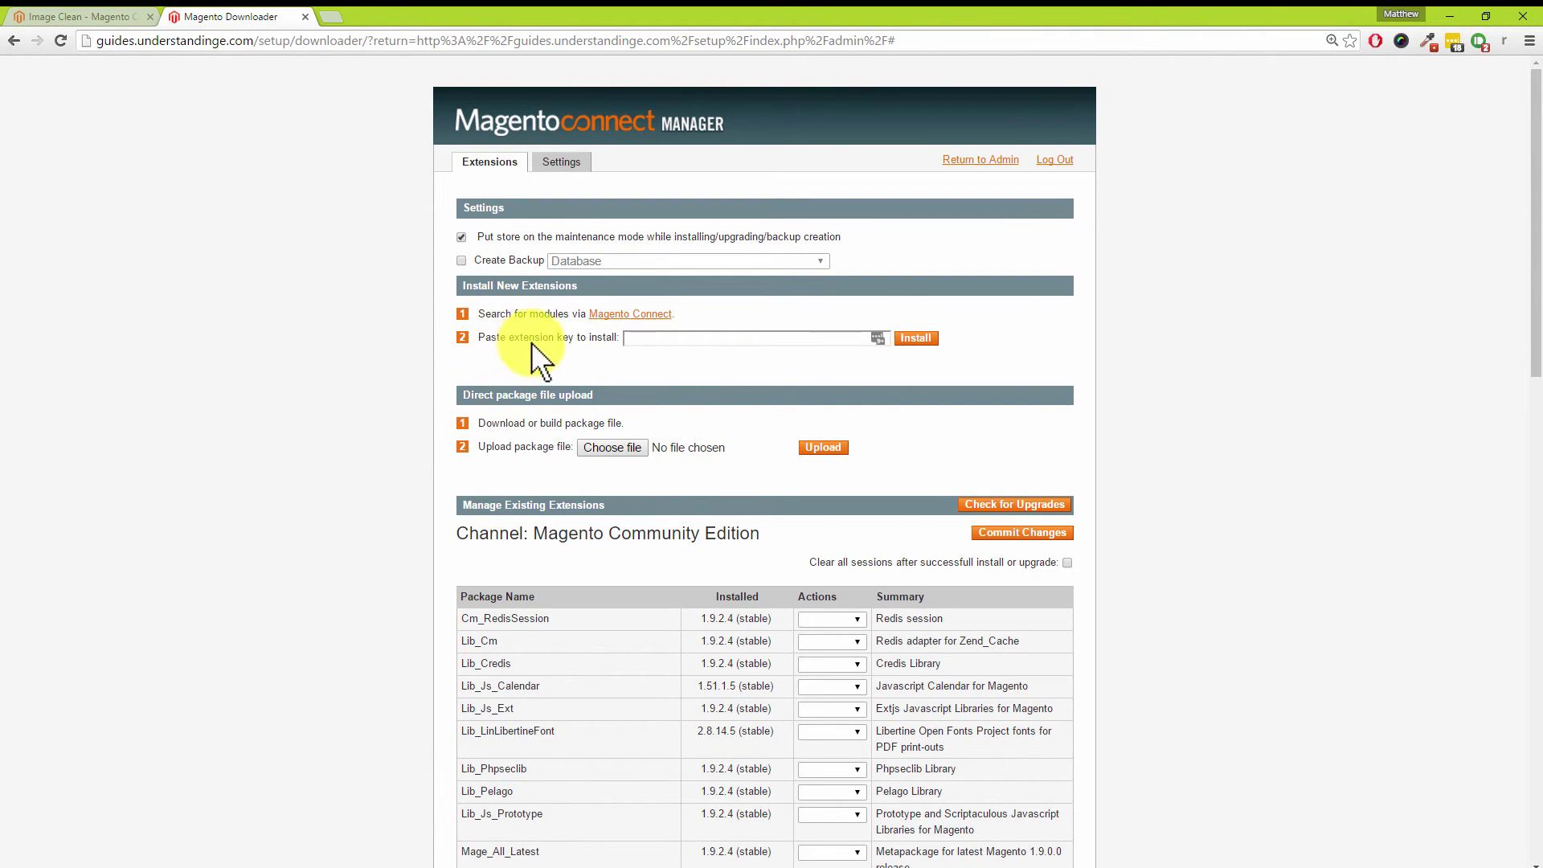
{"action": "left_click", "coordinate": [641, 338]}
{"action": "right_click", "coordinate": [647, 339]}
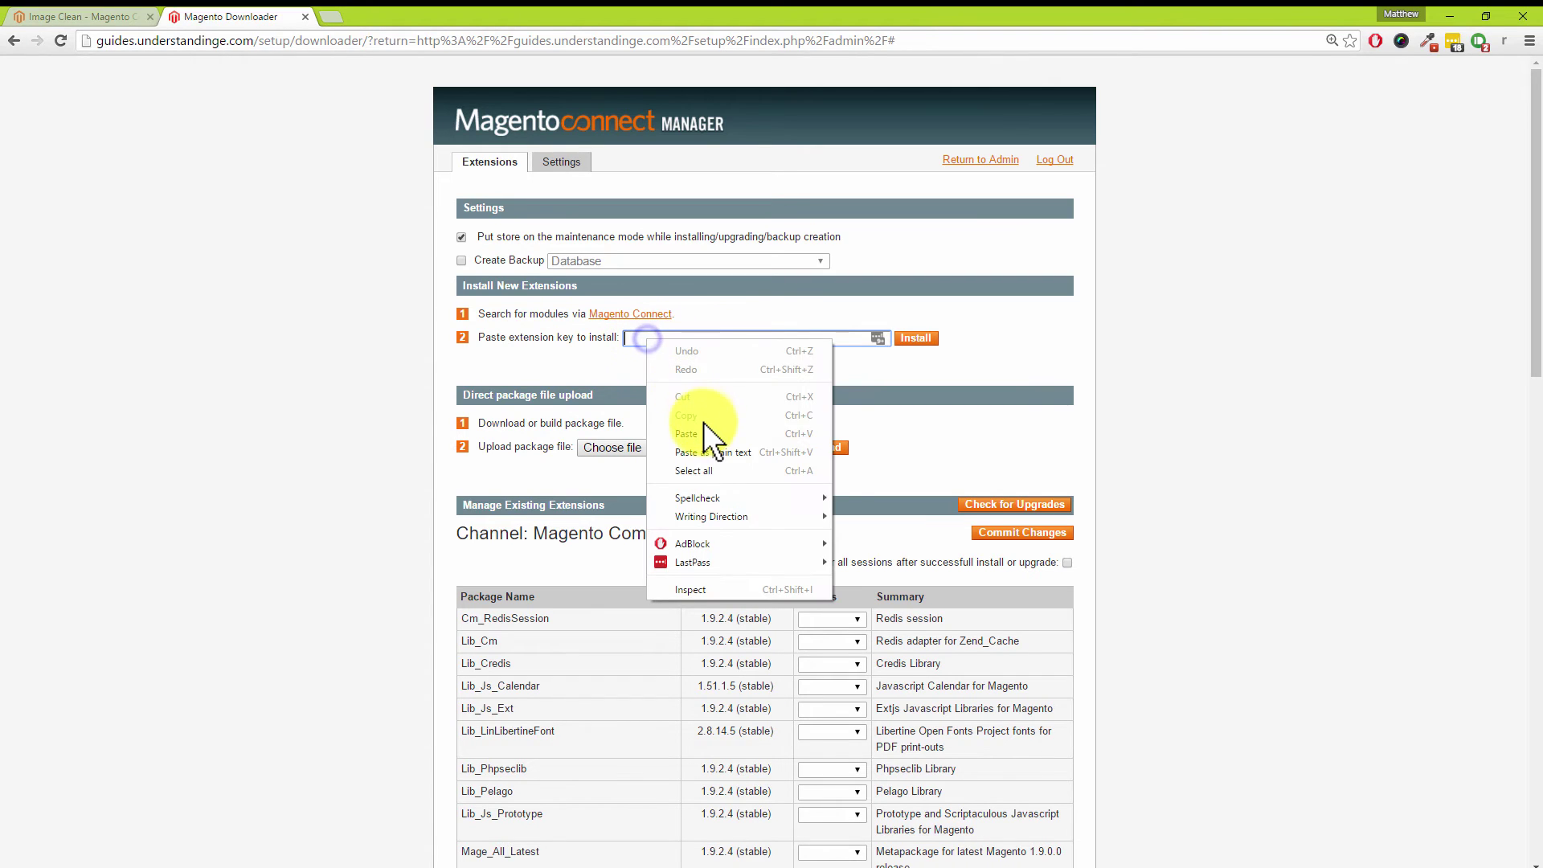
{"action": "left_click", "coordinate": [700, 434]}
Step: Install the Mage_Imaclean 1.2.1 package until it reports success with the cache cleaned
{"action": "left_click", "coordinate": [933, 339]}
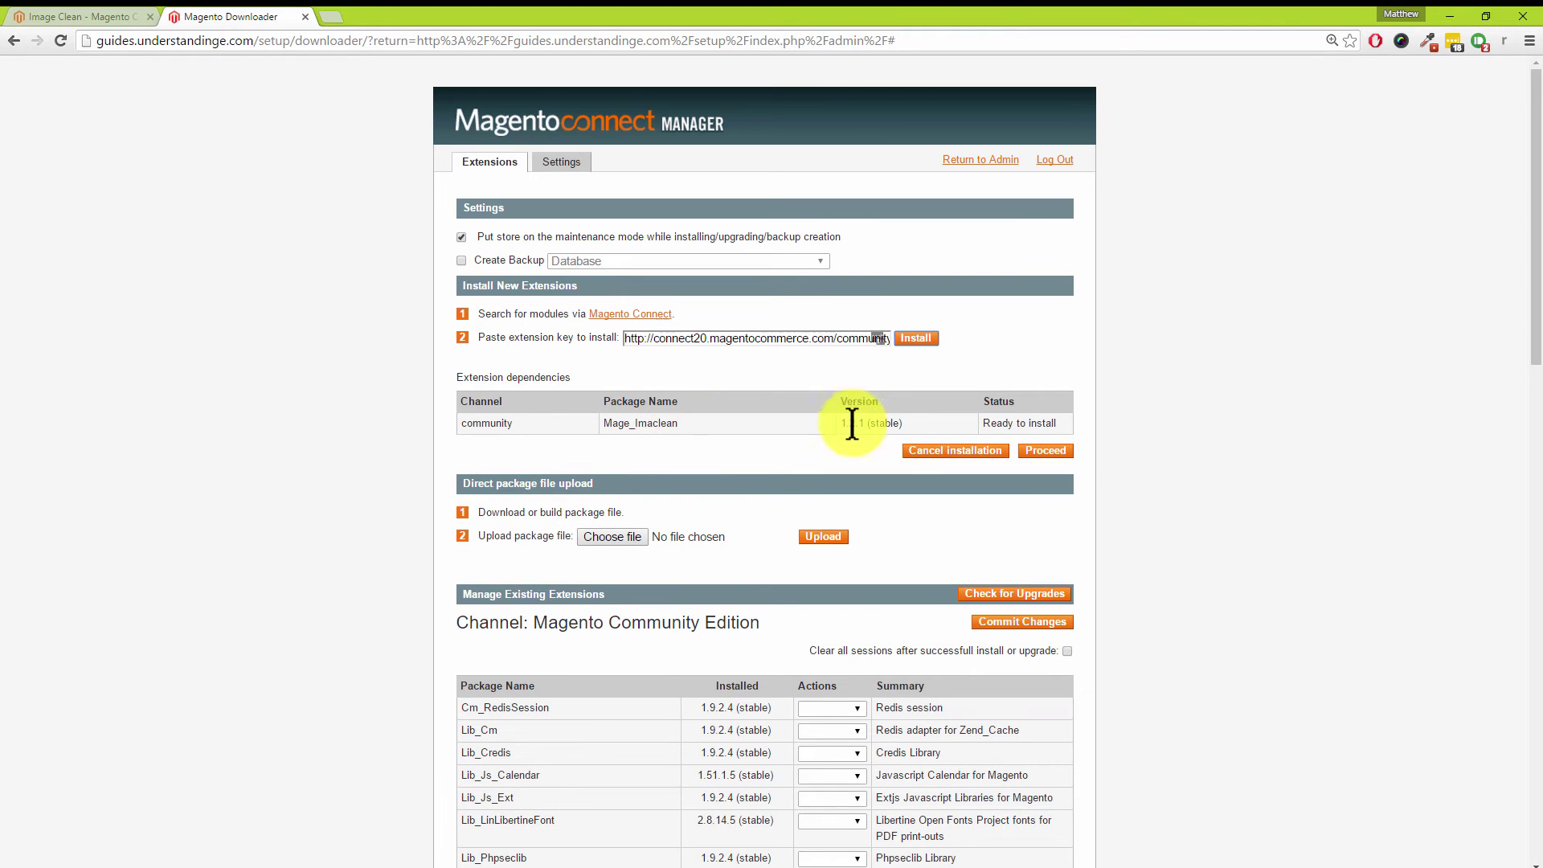
{"action": "left_click", "coordinate": [1046, 451]}
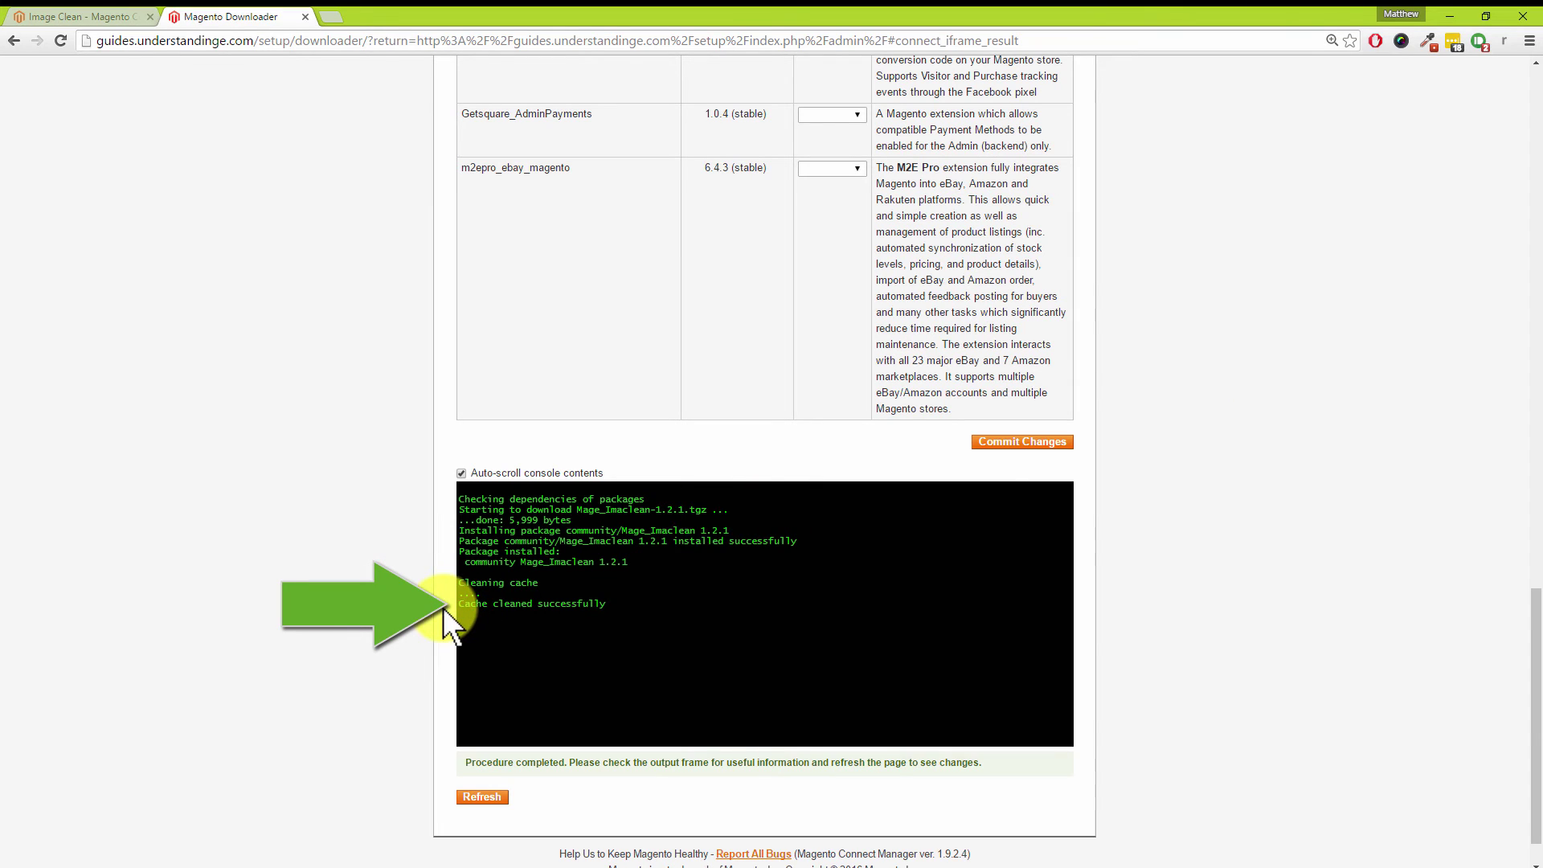
{"action": "left_click_drag", "start_coordinate": [1531, 620], "coordinate": [1519, 93]}
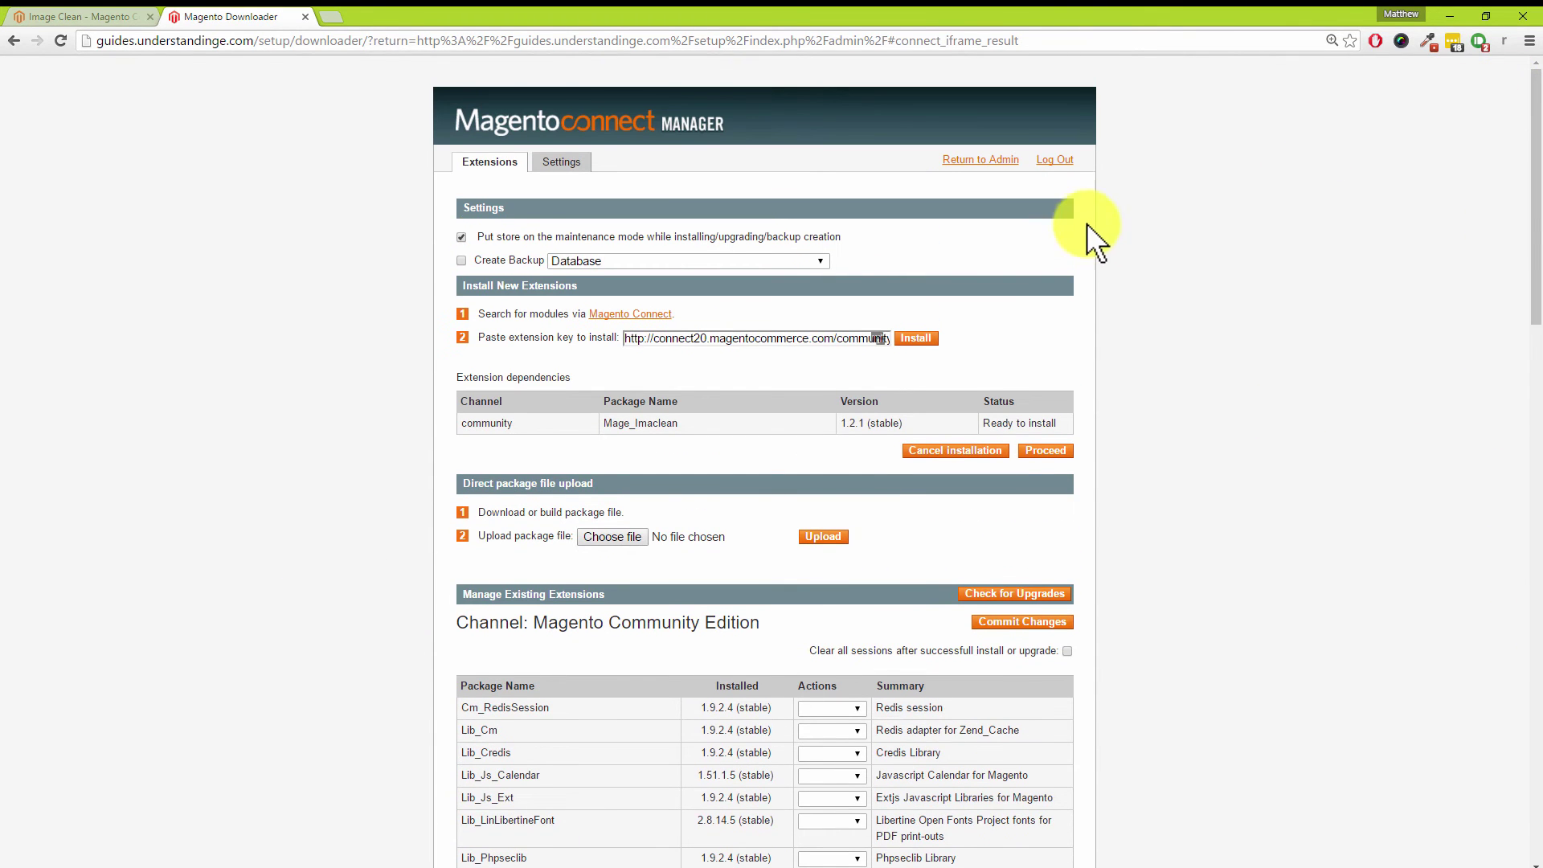
Step: Return to Admin, landing on the Manage Products page with 204 records
{"action": "left_click", "coordinate": [1006, 163]}
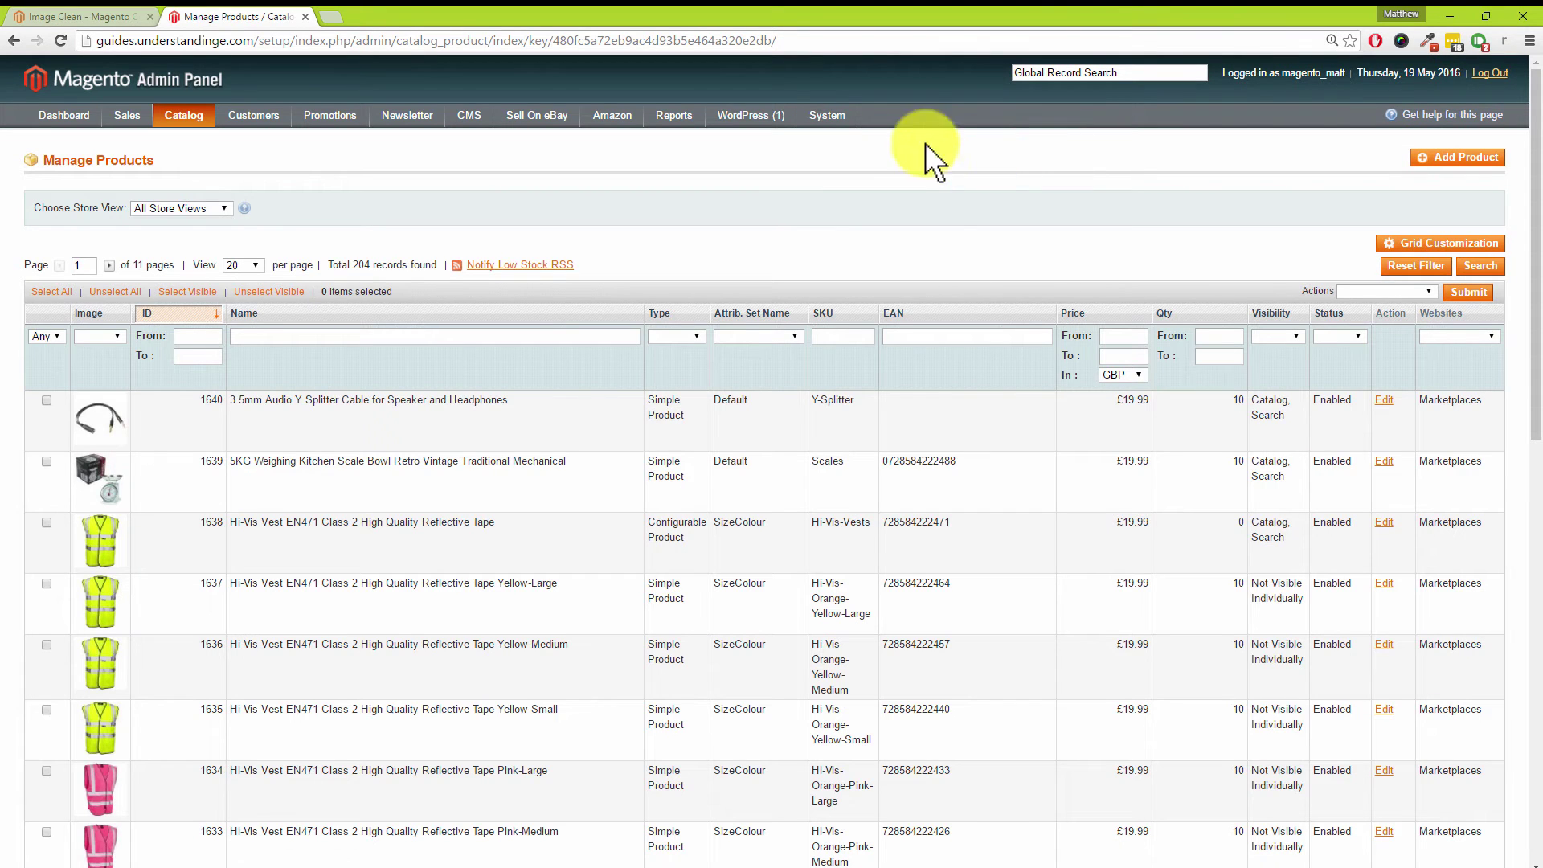
{"action": "mouse_move", "coordinate": [841, 117]}
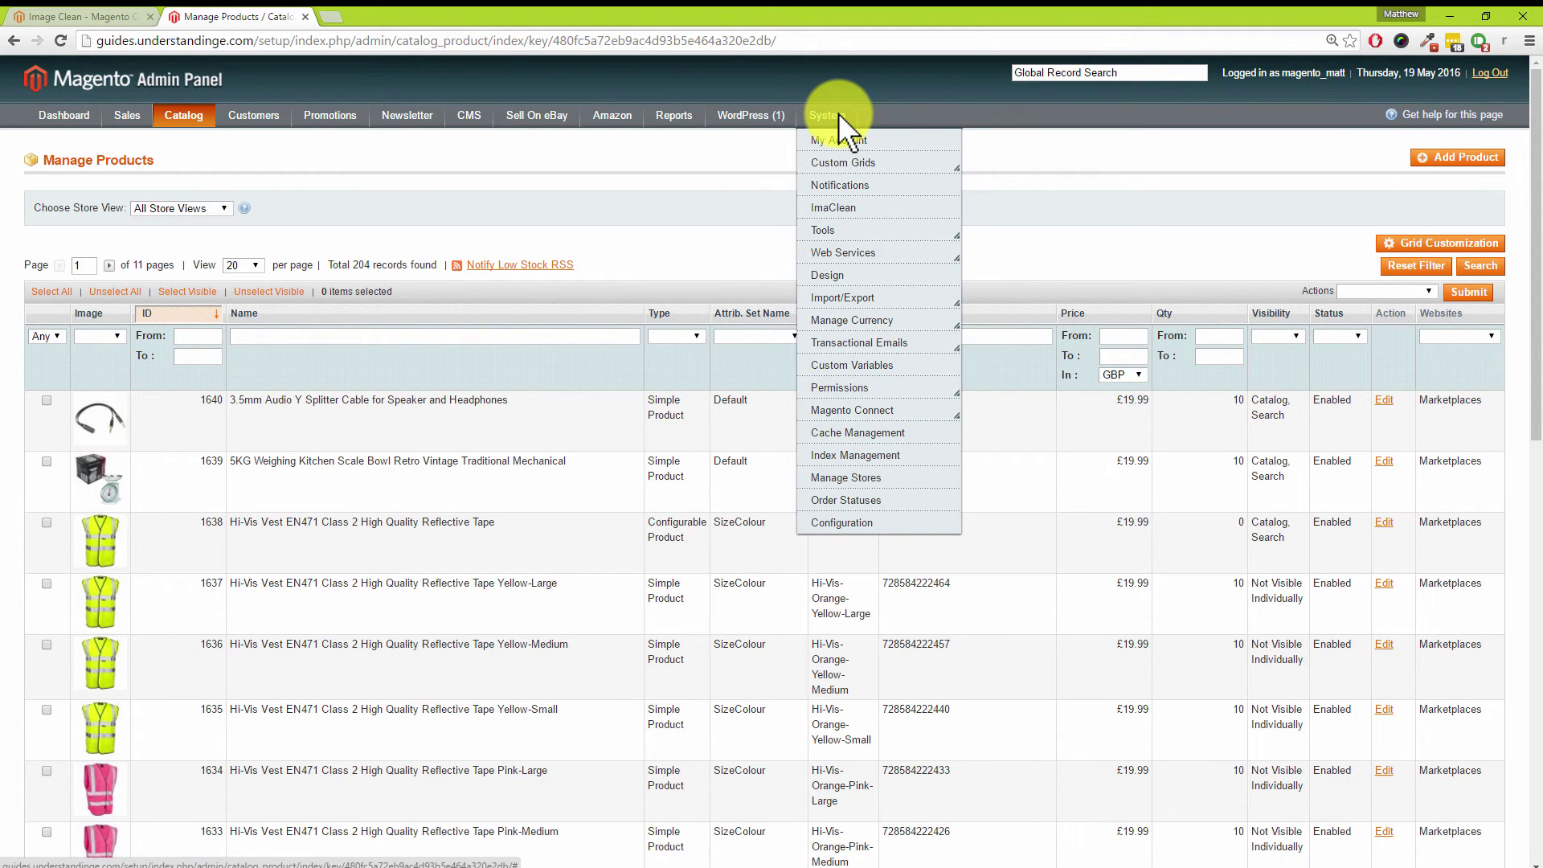
Step: In Cache Management, select all eight cache types and refresh them
{"action": "left_click", "coordinate": [858, 433]}
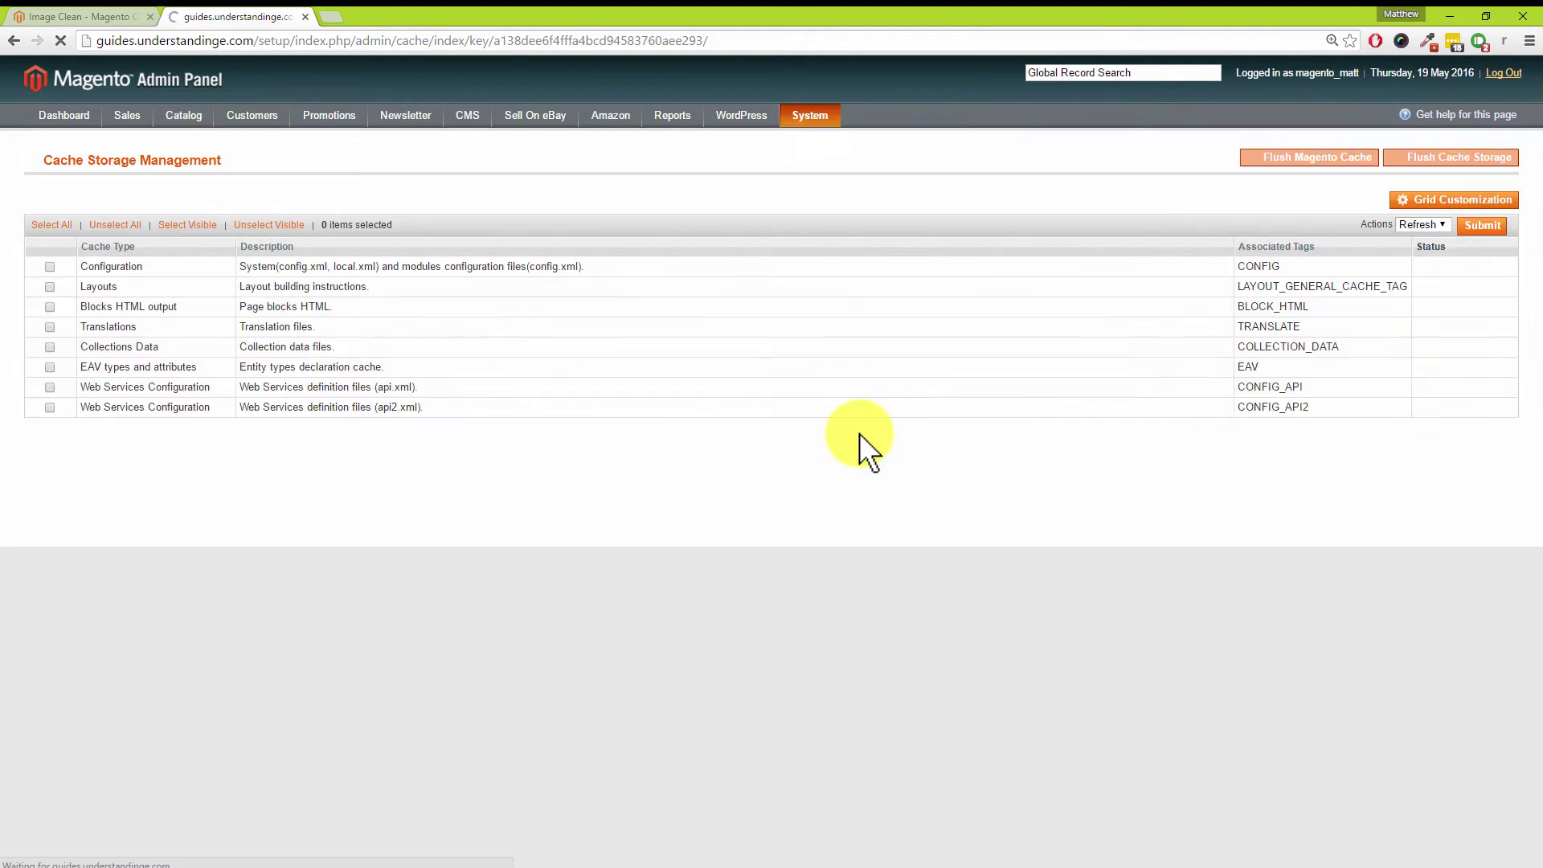
{"action": "left_click", "coordinate": [52, 225]}
{"action": "left_click", "coordinate": [1486, 225]}
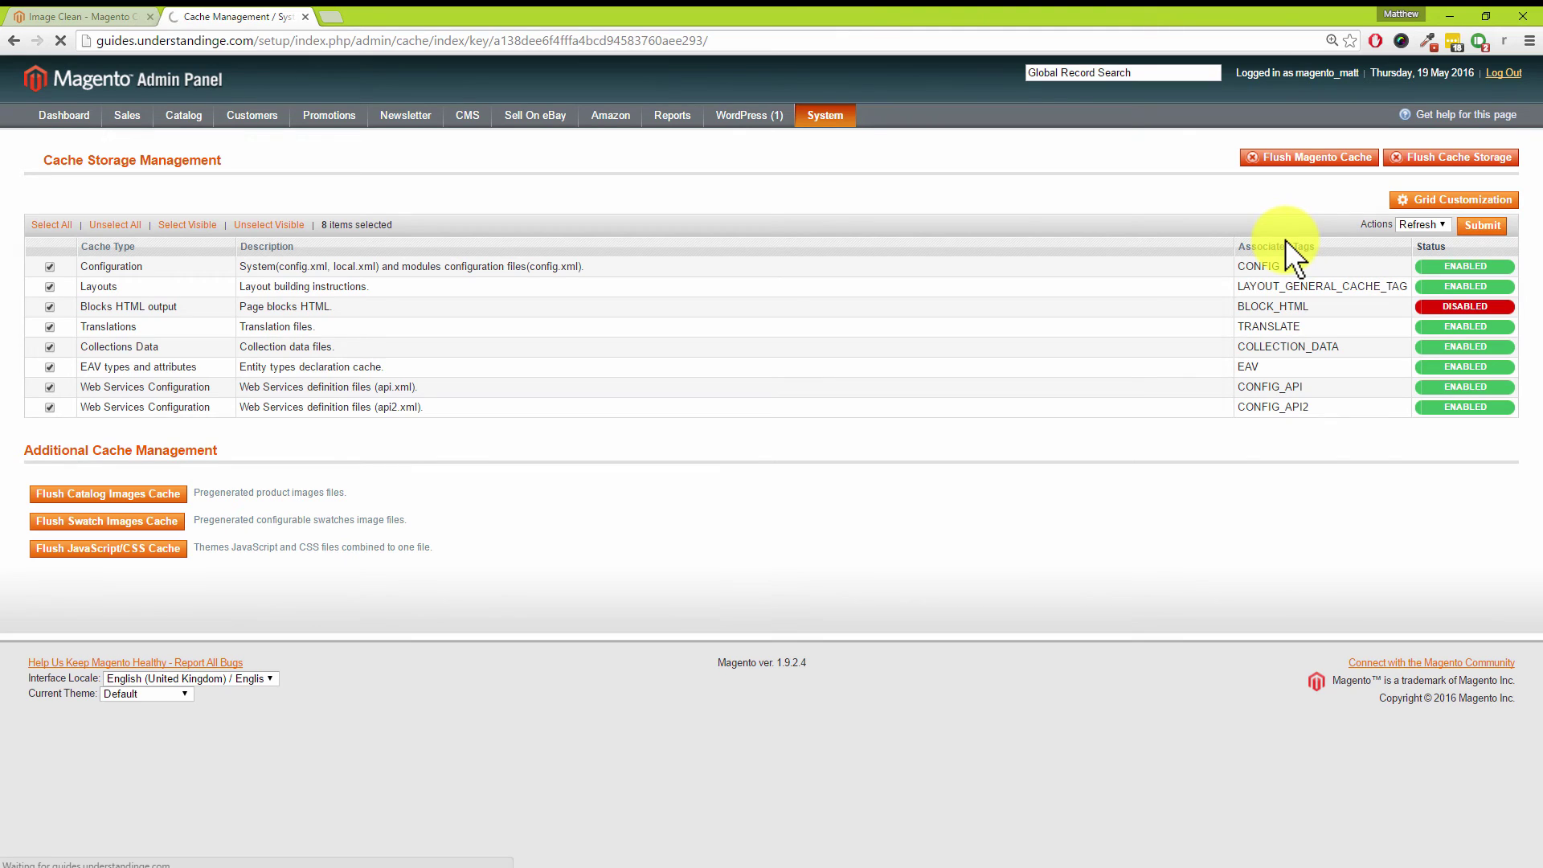
Step: Flush the Magento cache and the cache storage, confirming with OK
{"action": "left_click", "coordinate": [1303, 201]}
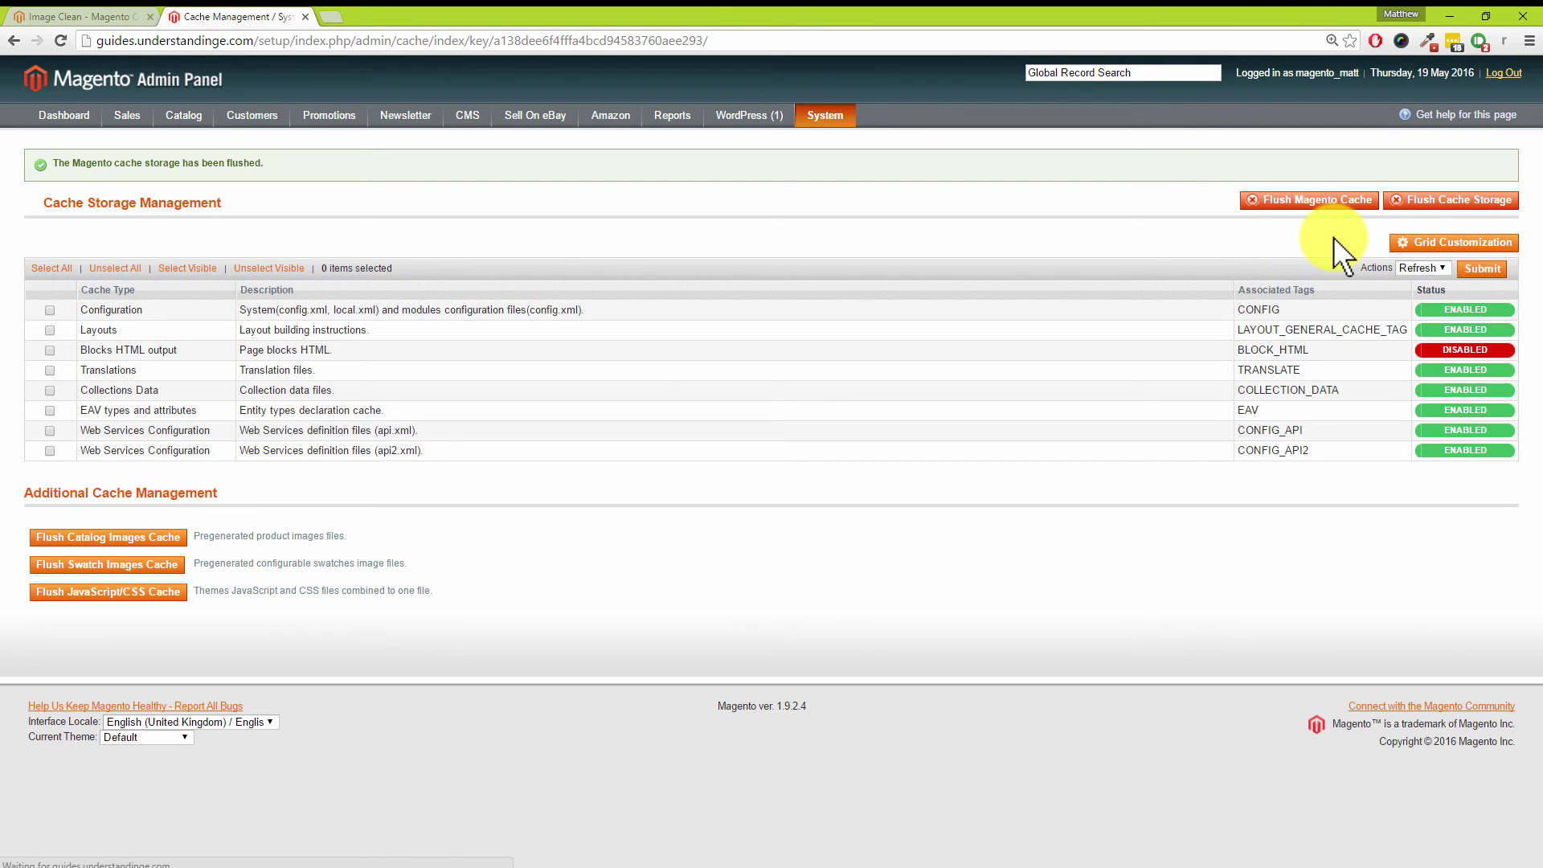
{"action": "left_click", "coordinate": [1443, 203]}
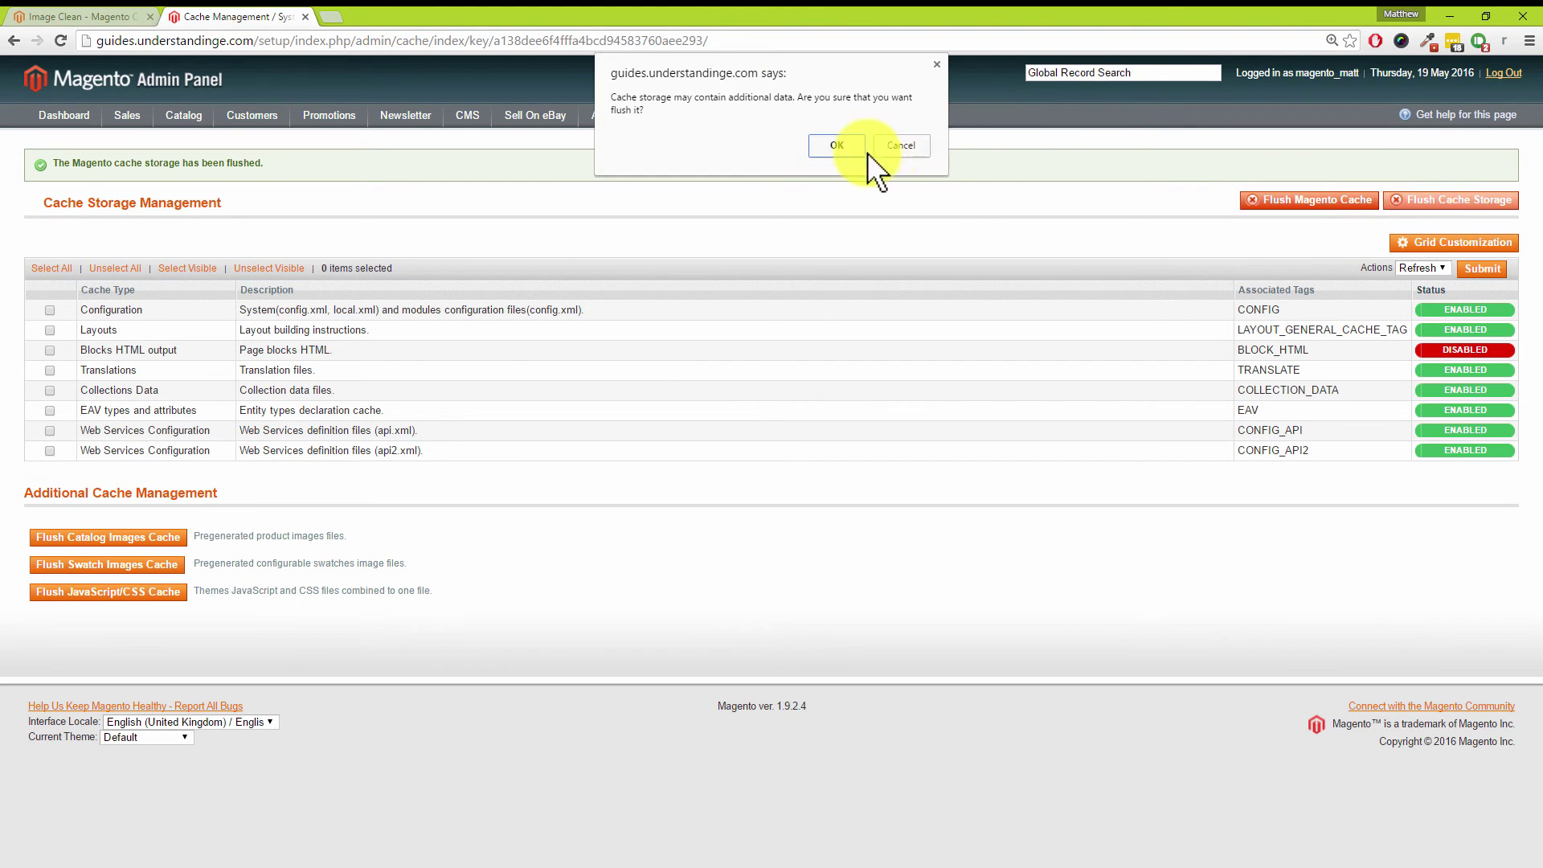
{"action": "left_click", "coordinate": [837, 146]}
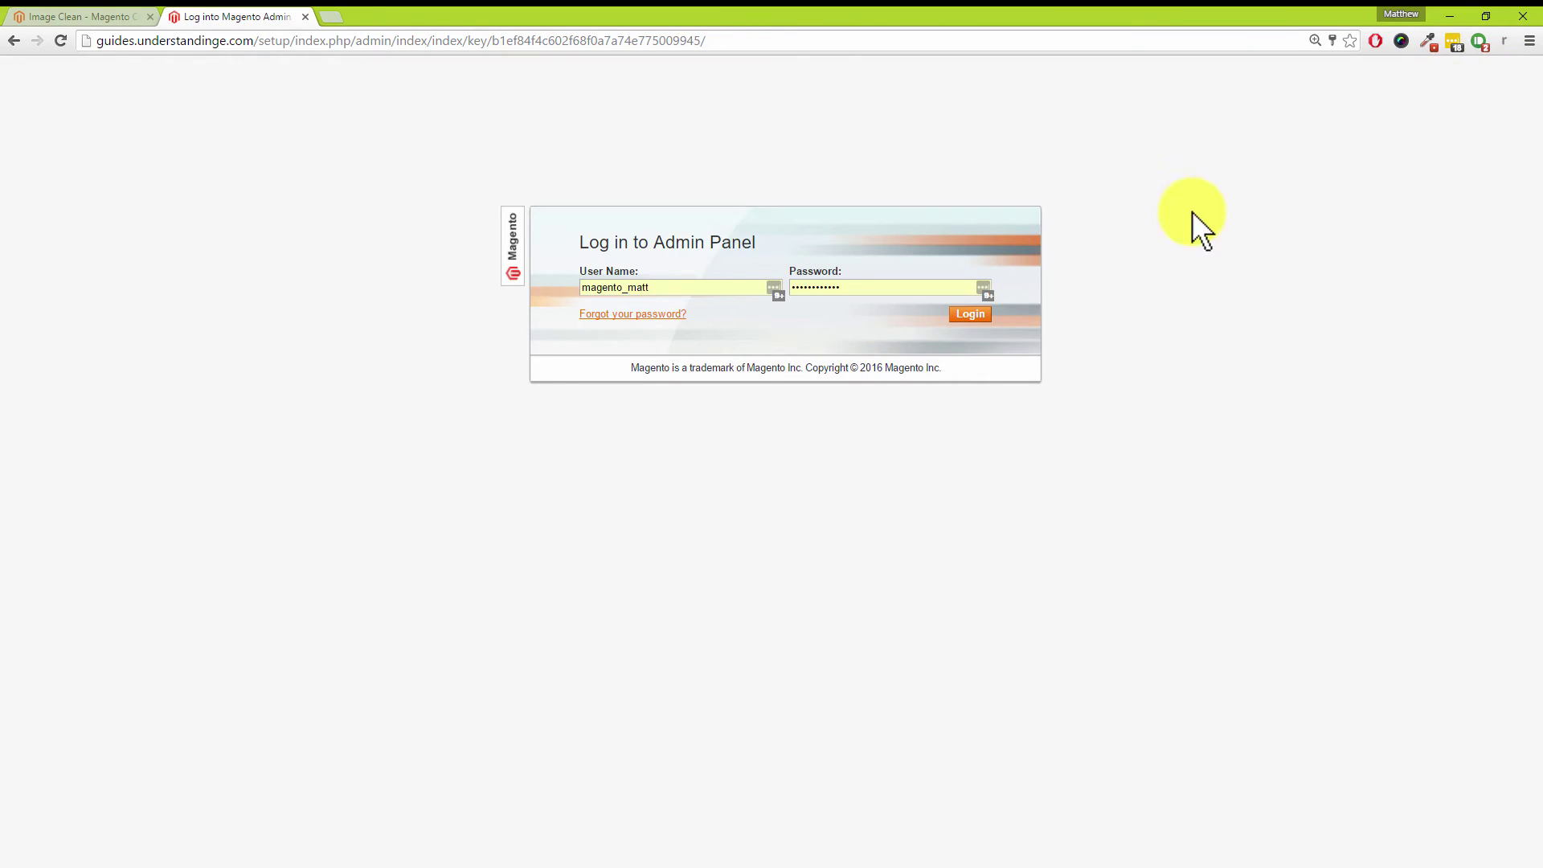
Step: Log back in with the saved credentials to reach Manage Products again
{"action": "left_click", "coordinate": [988, 316]}
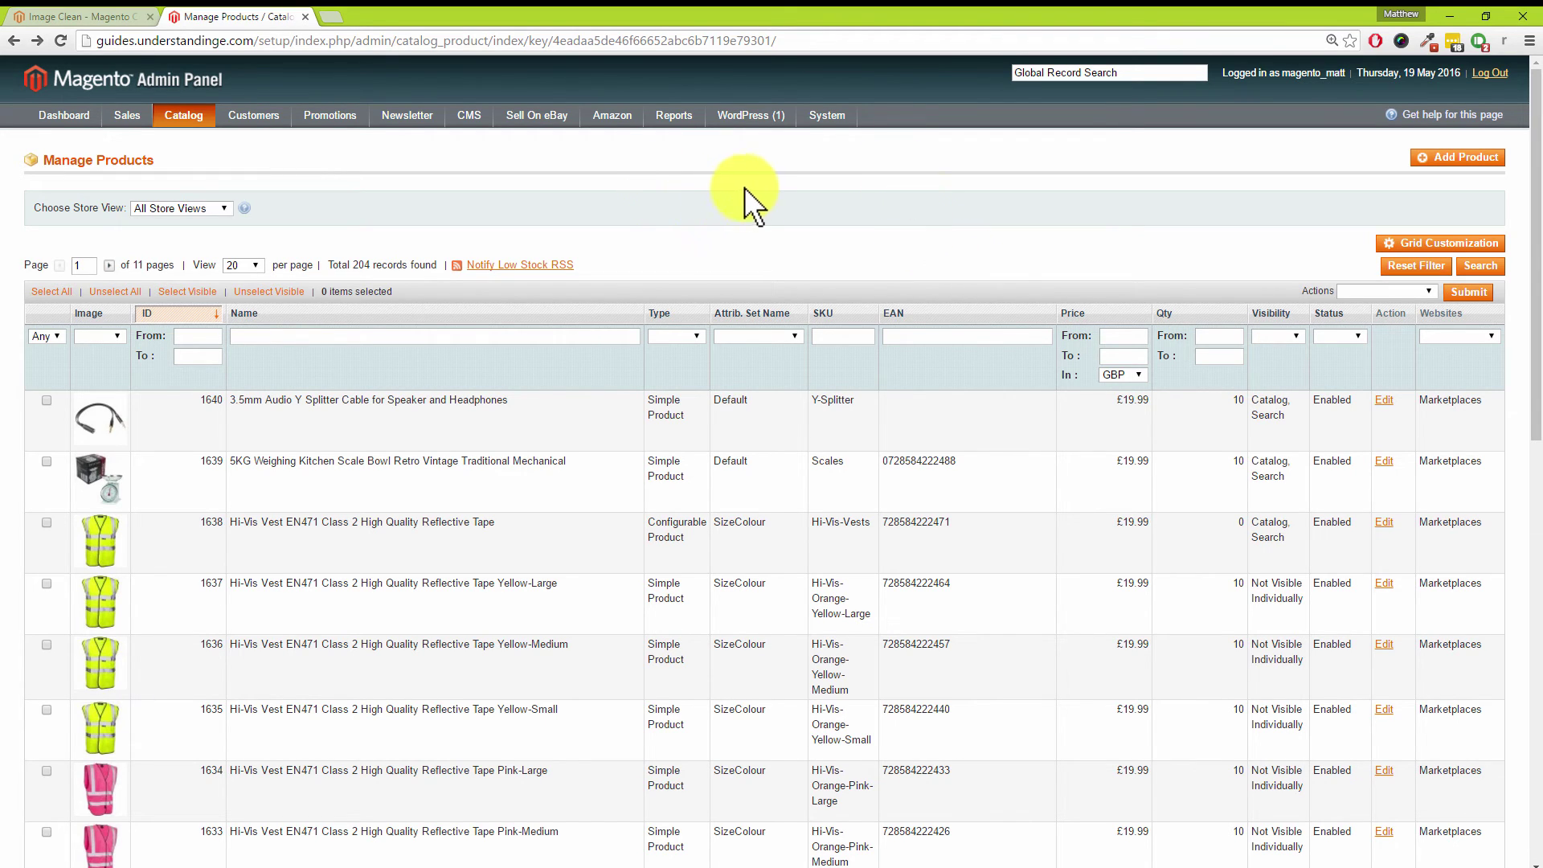
{"action": "mouse_move", "coordinate": [837, 118]}
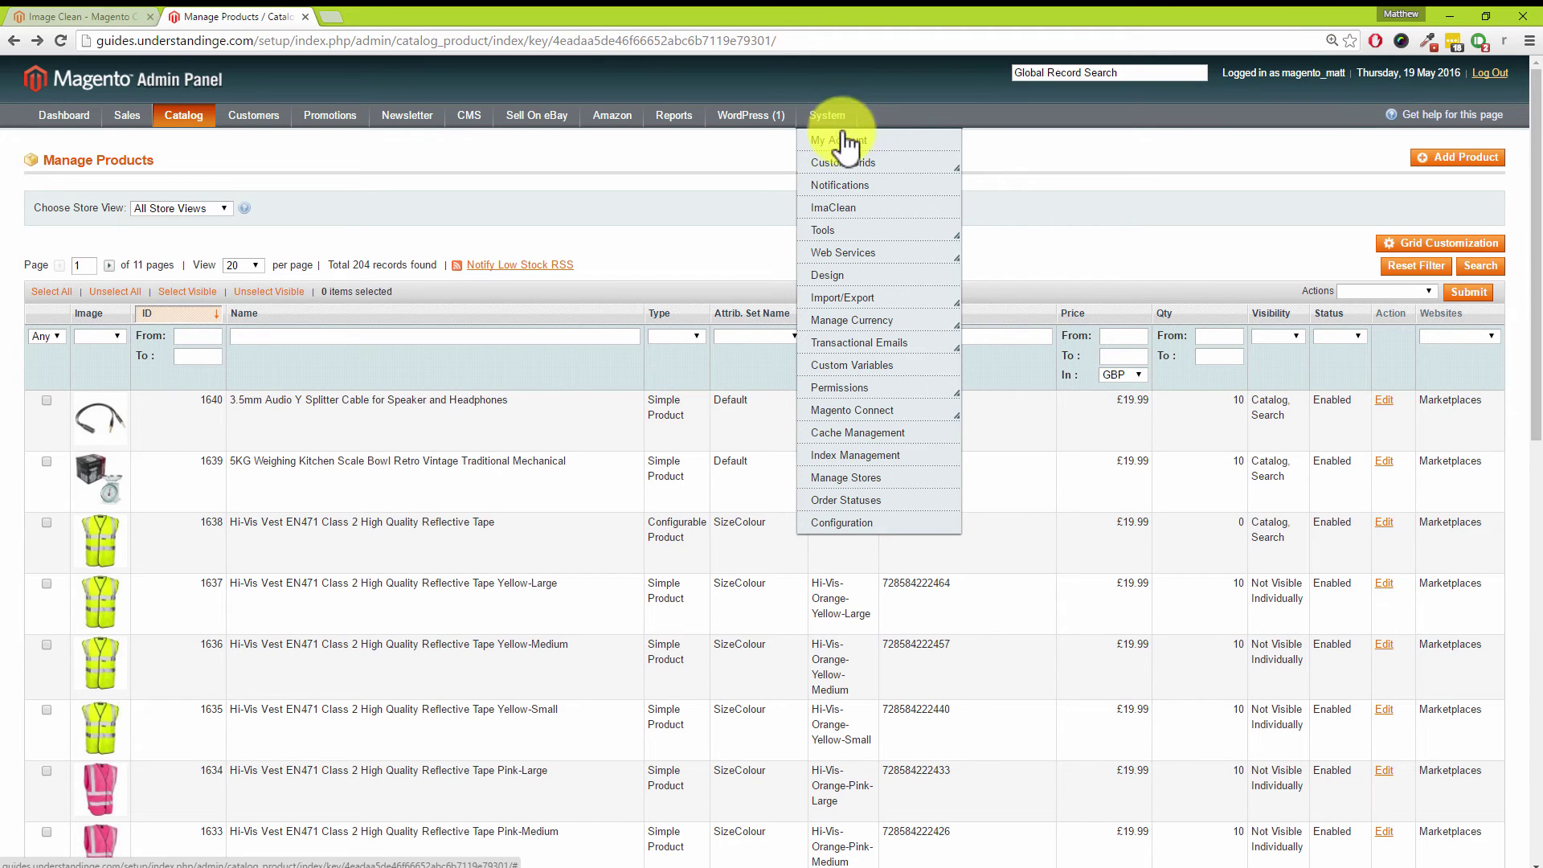
Step: Open System > ImaClean, where the Items Manager shows 0 files not in the database
{"action": "left_click", "coordinate": [828, 207]}
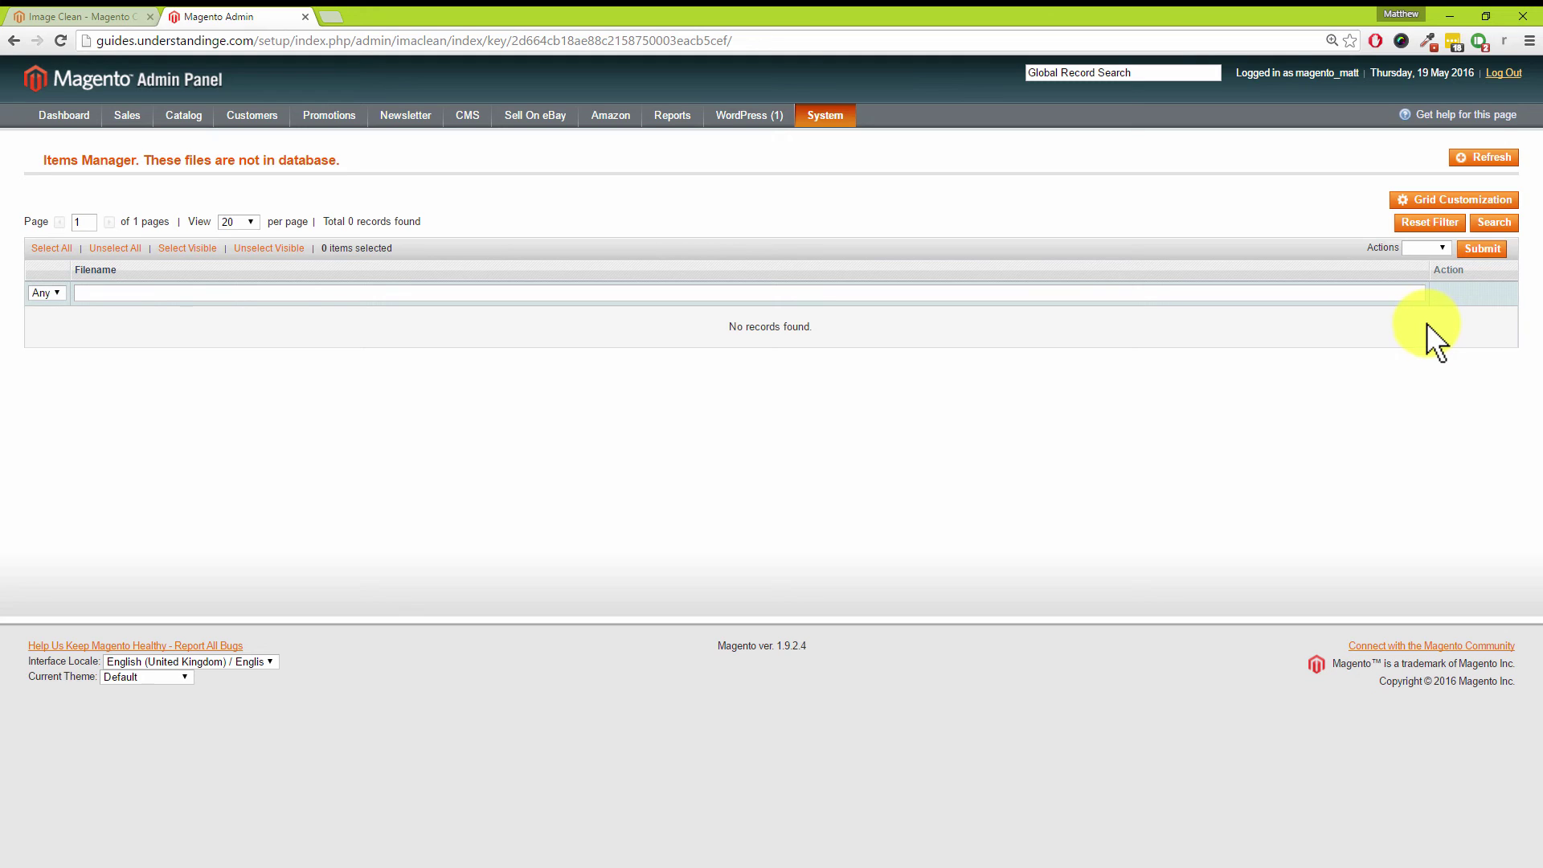
Step: Run Search and Refresh so the grid lists 162 orphan image files across 9 pages
{"action": "left_click", "coordinate": [1496, 227]}
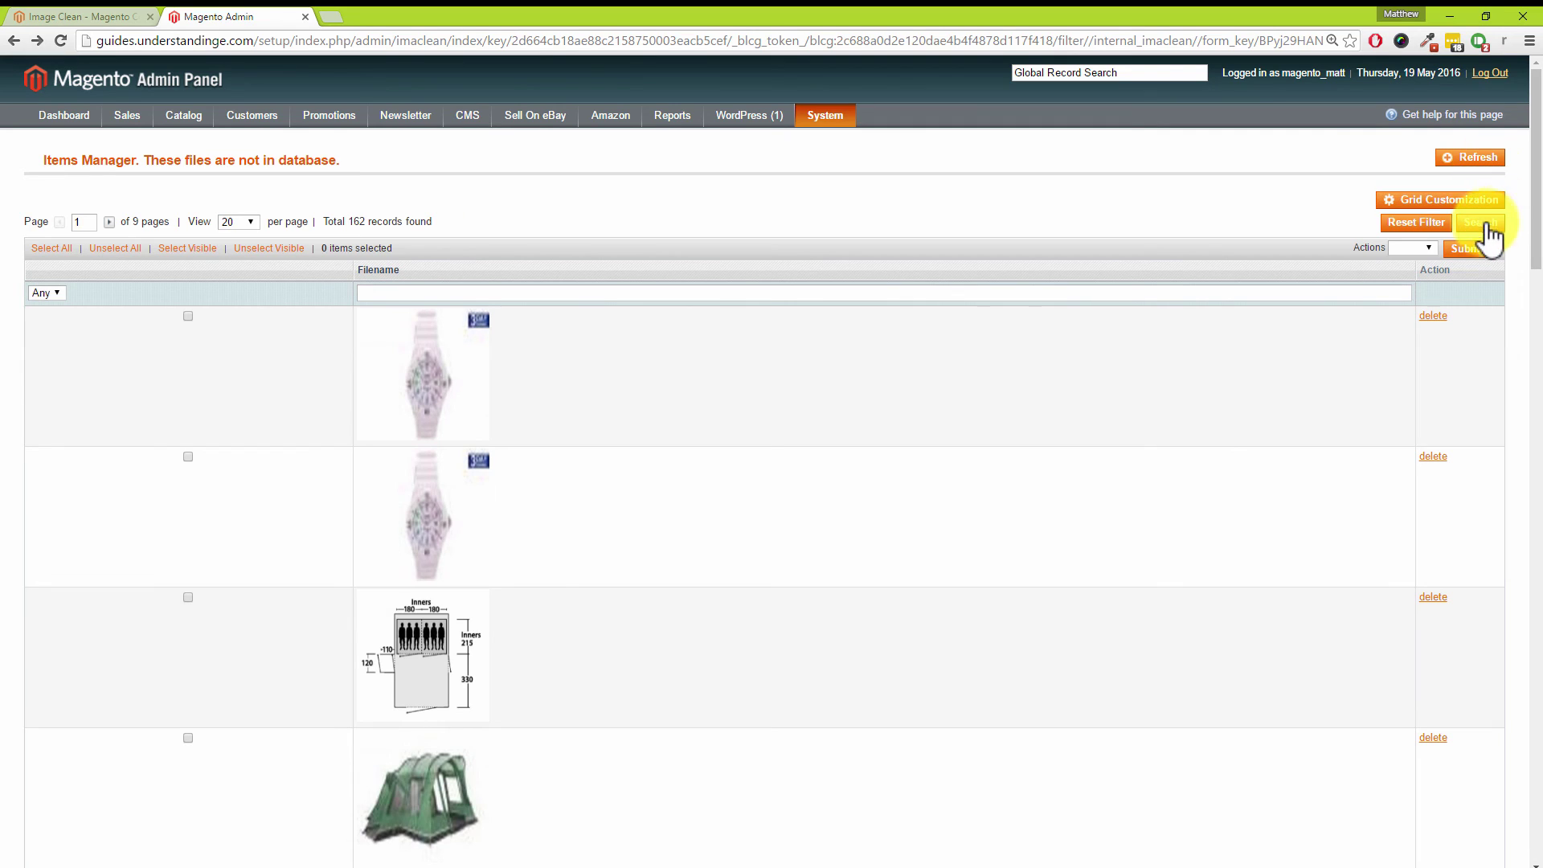
{"action": "left_click", "coordinate": [1465, 167]}
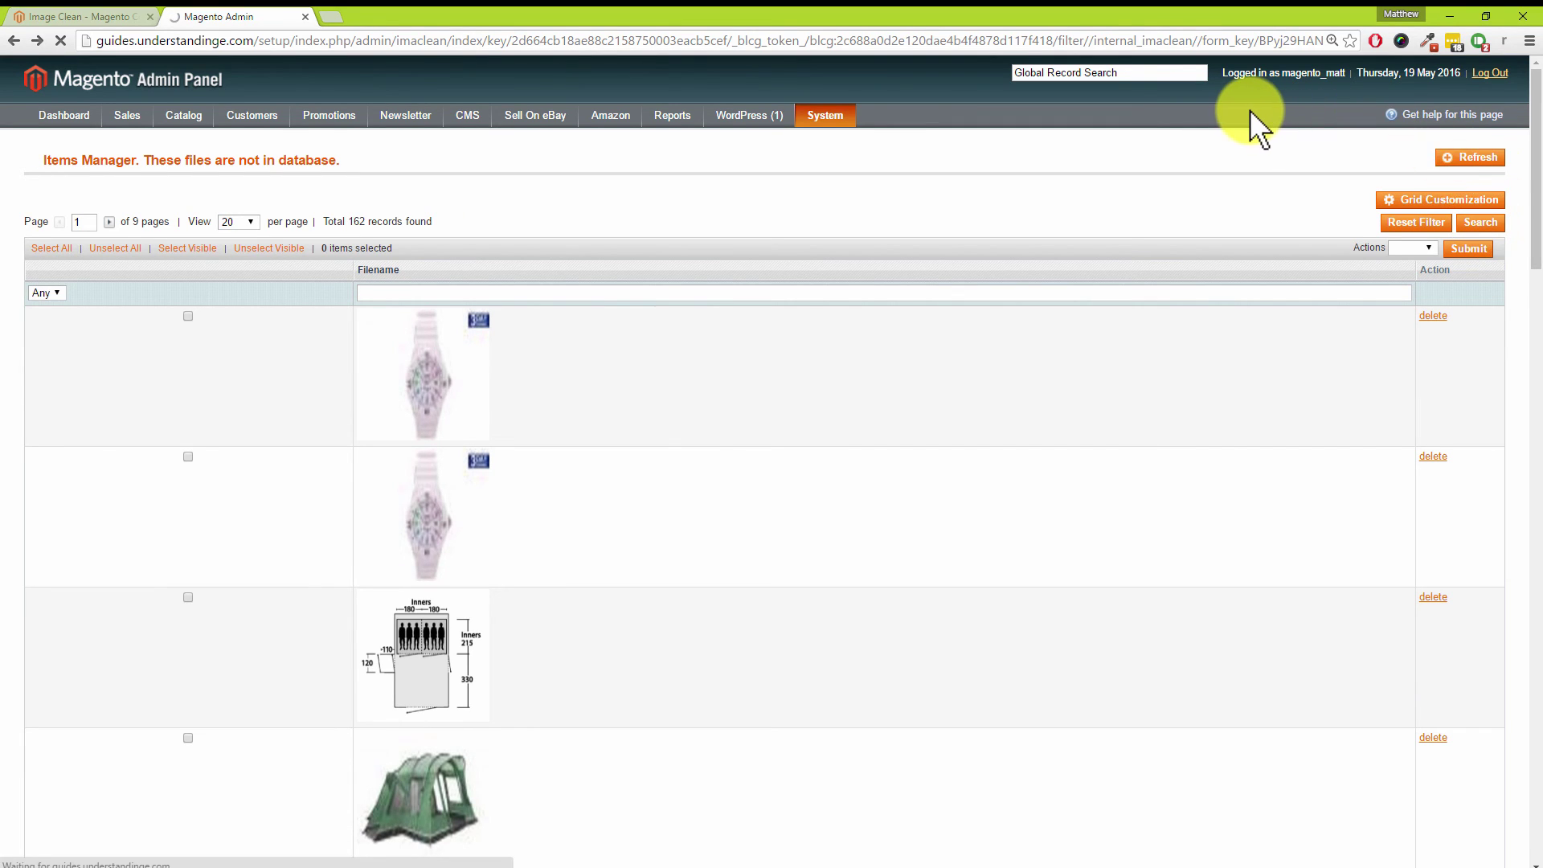
{"action": "scroll", "coordinate": [1248, 123], "scroll_direction": "down", "scroll_amount": 7}
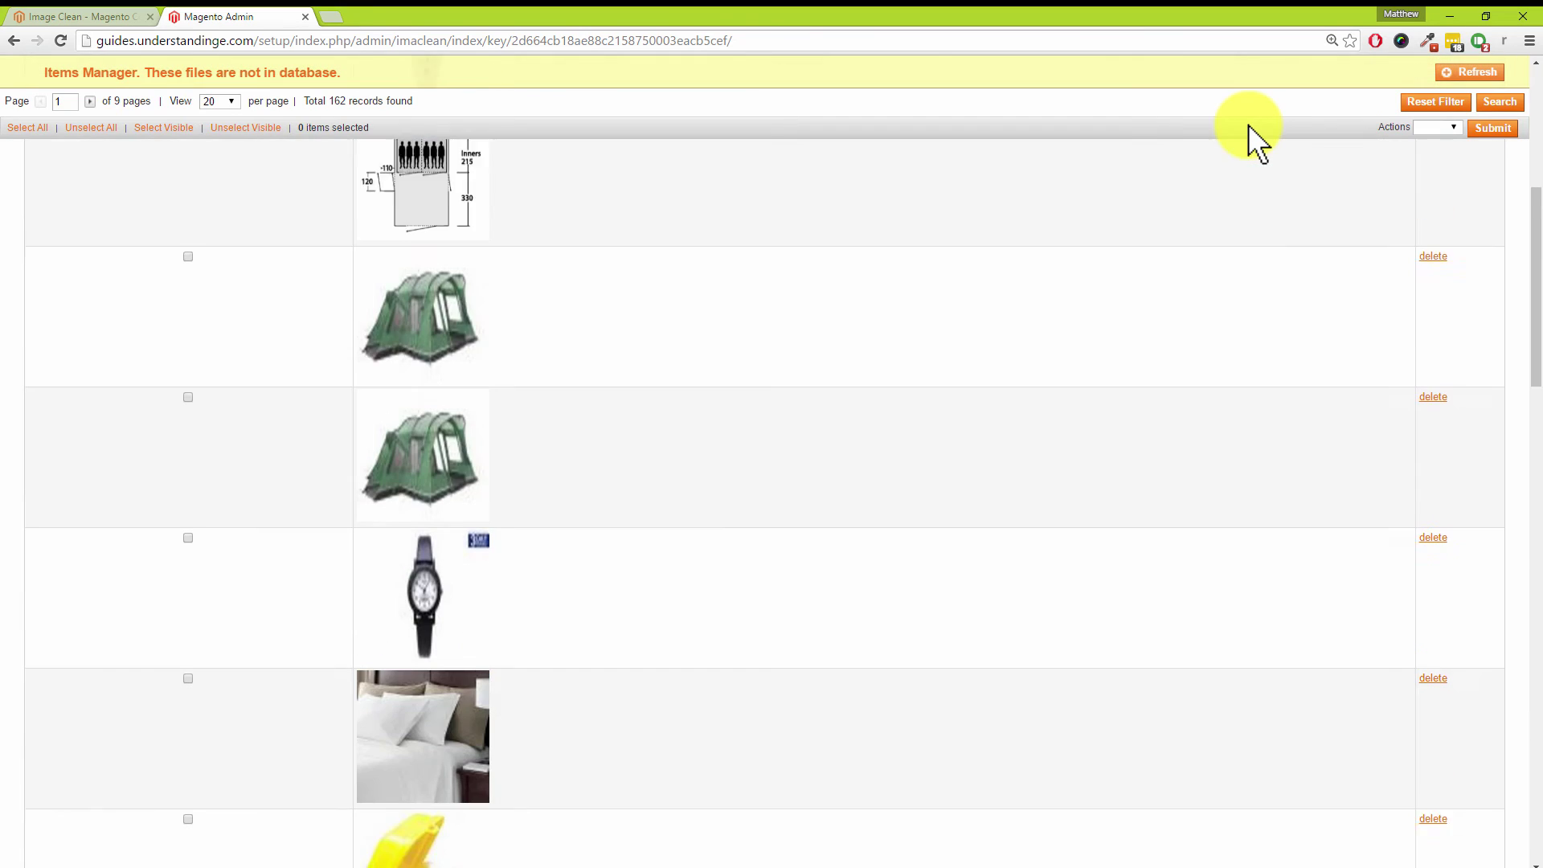
{"action": "scroll", "coordinate": [1248, 124], "scroll_direction": "down", "scroll_amount": 12}
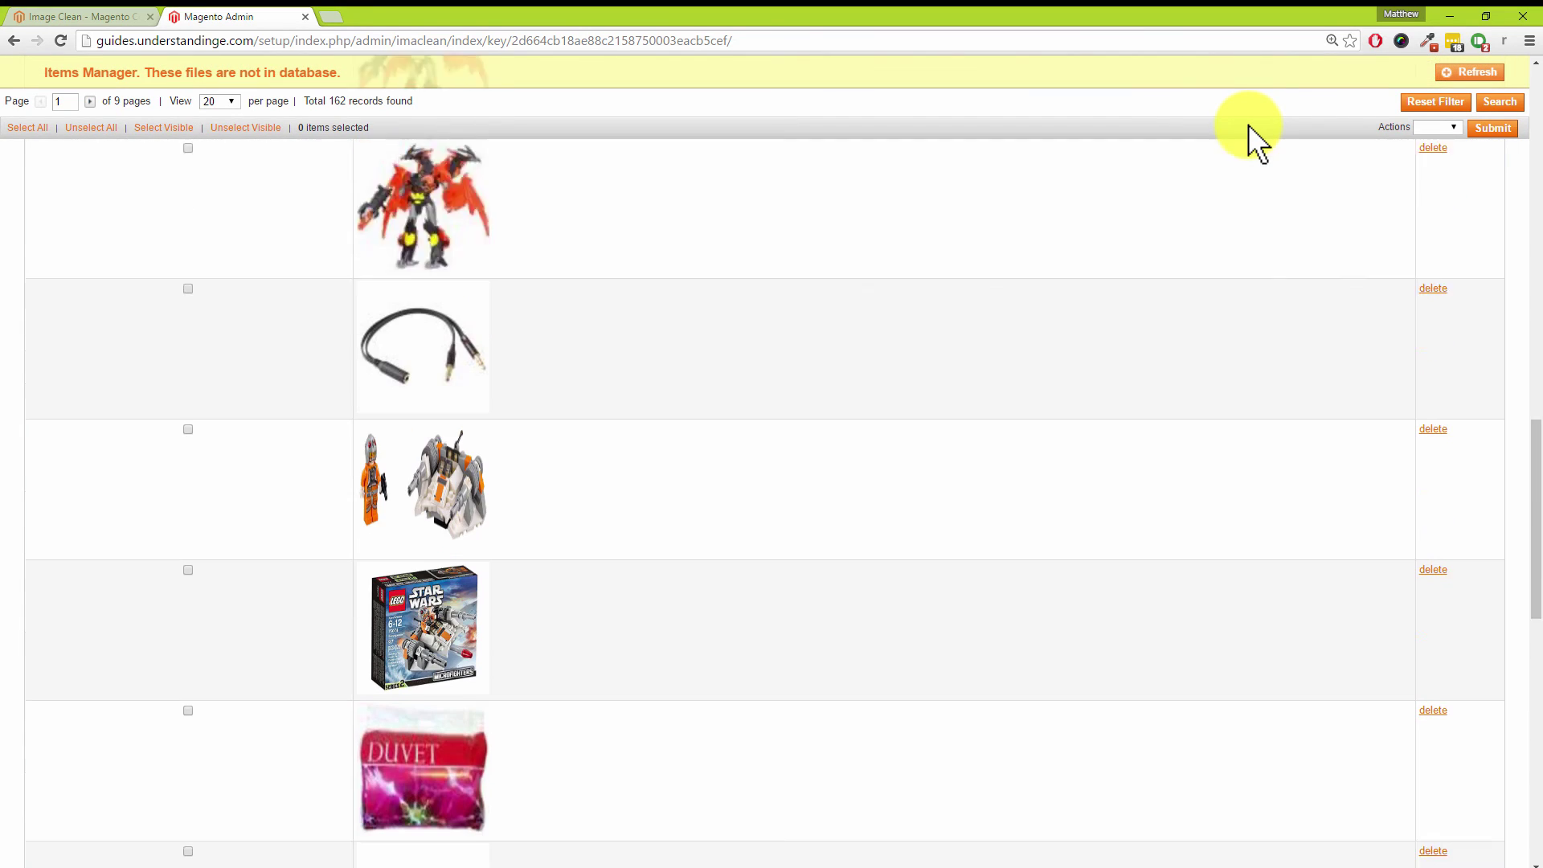
{"action": "scroll", "coordinate": [1248, 125], "scroll_direction": "down", "scroll_amount": 2}
{"action": "scroll", "coordinate": [759, 214], "scroll_direction": "down", "scroll_amount": 3}
{"action": "scroll", "coordinate": [752, 290], "scroll_direction": "up", "scroll_amount": 1}
{"action": "scroll", "coordinate": [748, 301], "scroll_direction": "up", "scroll_amount": 1}
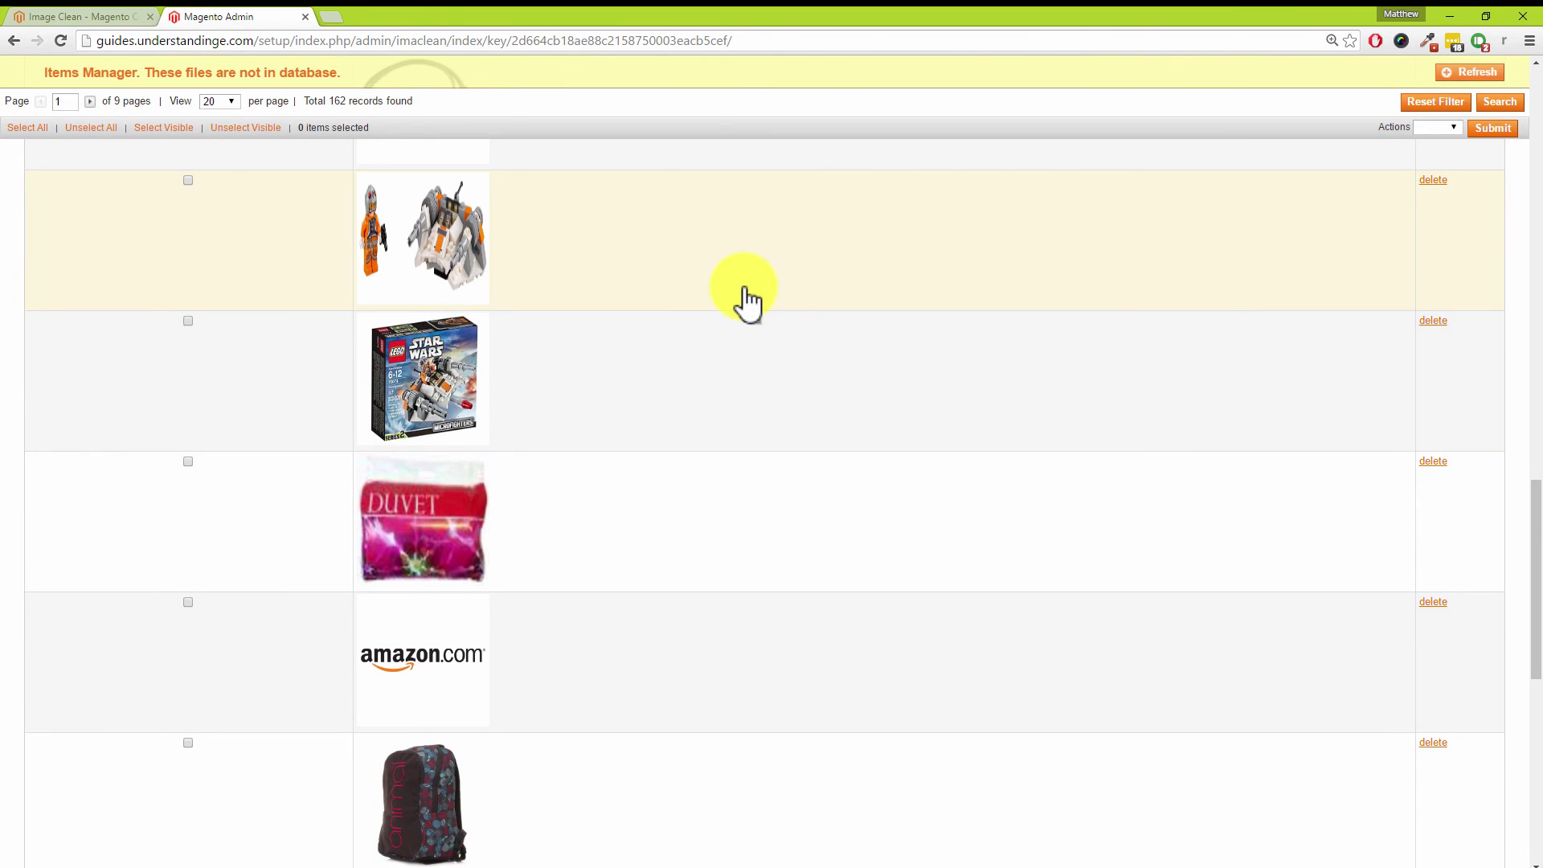
{"action": "scroll", "coordinate": [747, 301], "scroll_direction": "up", "scroll_amount": 1}
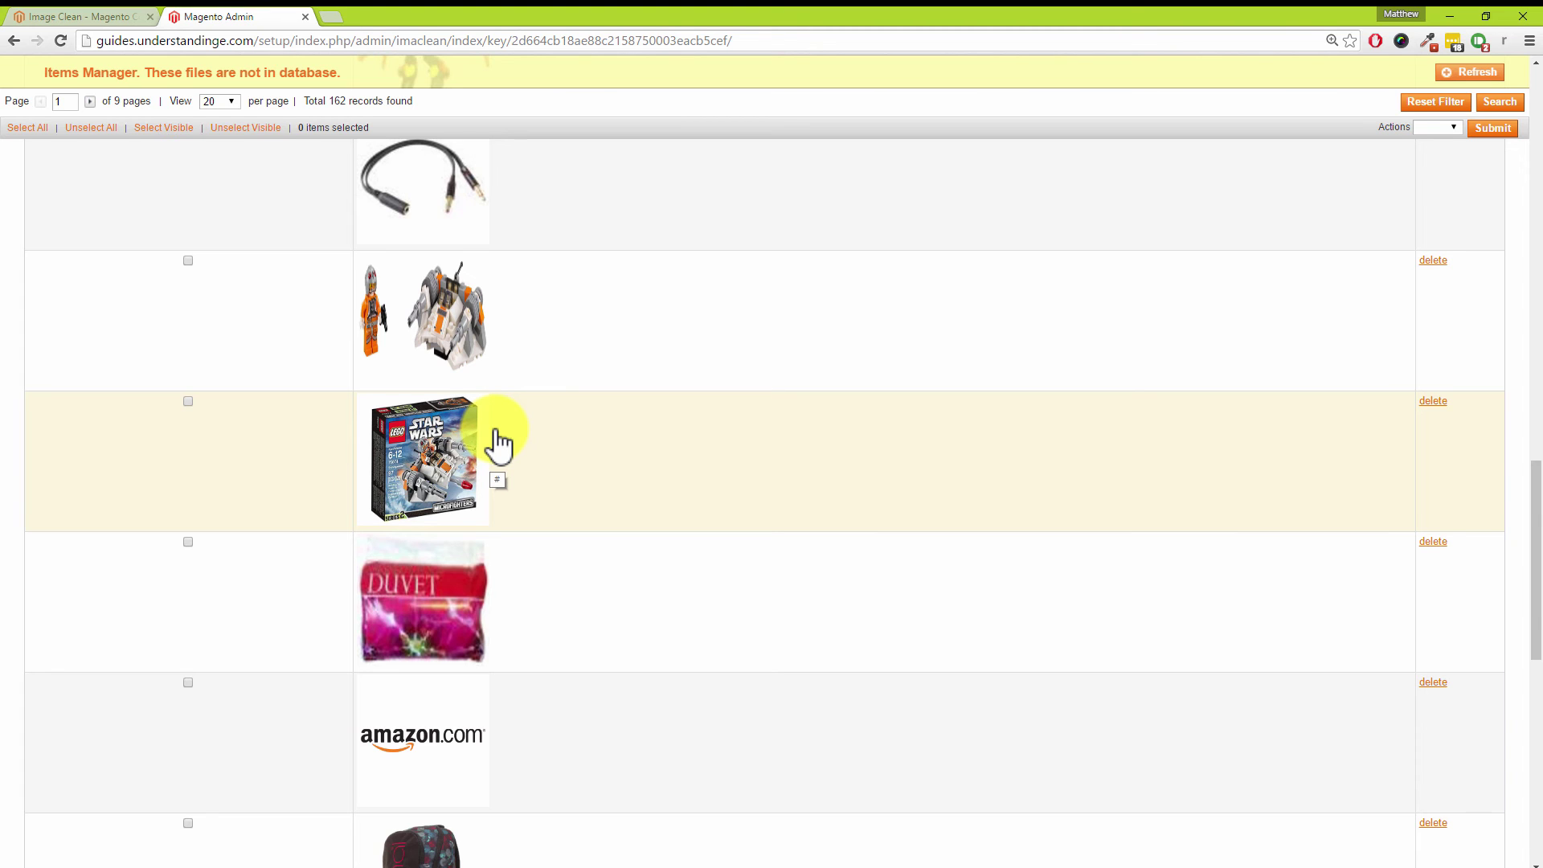
{"action": "scroll", "coordinate": [499, 442], "scroll_direction": "up", "scroll_amount": 18}
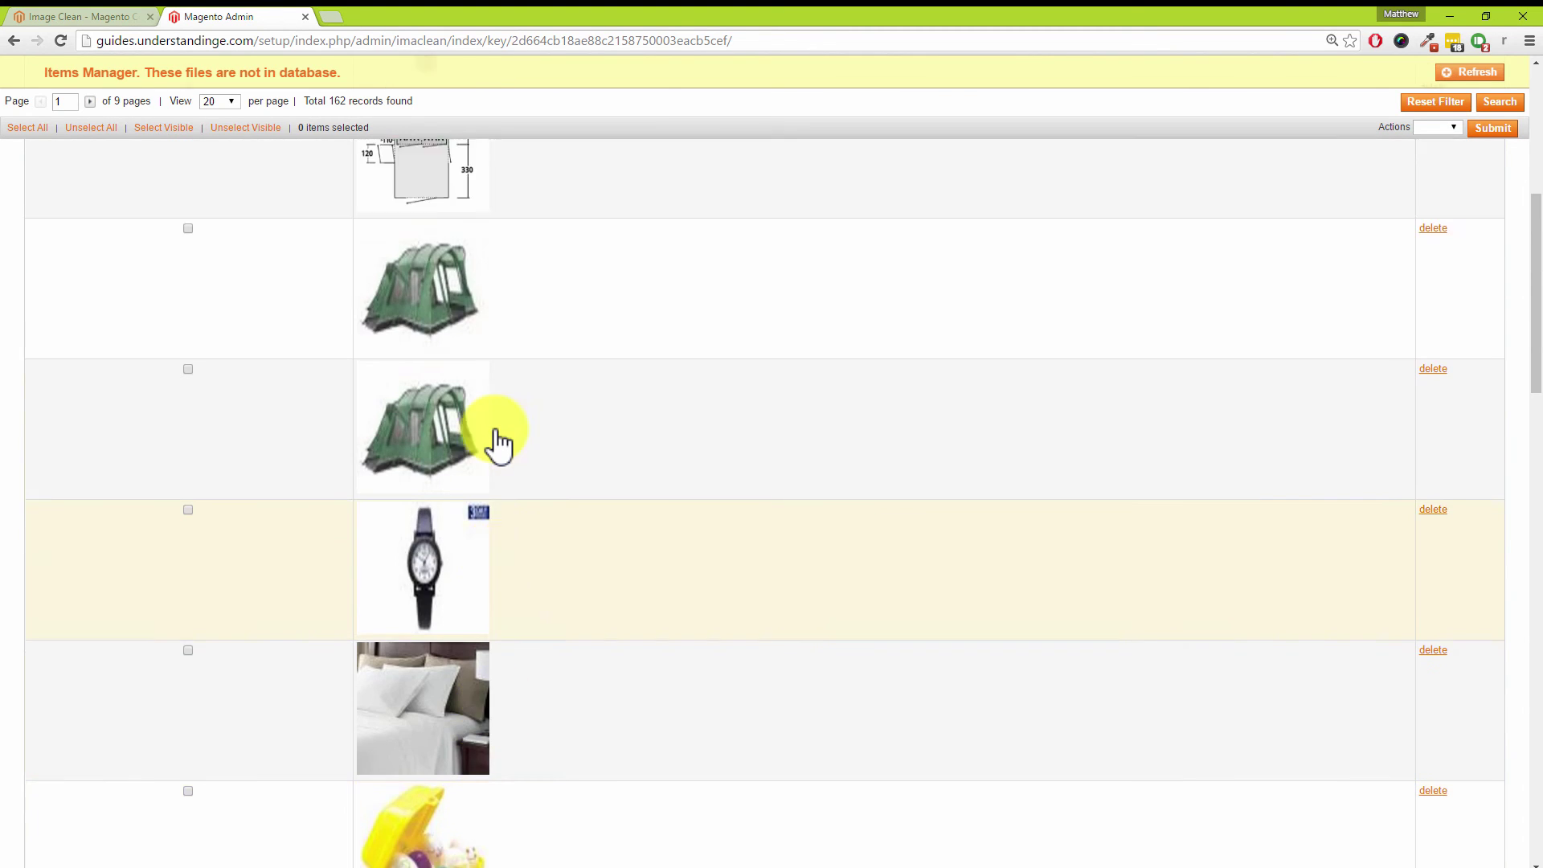
{"action": "scroll", "coordinate": [498, 442], "scroll_direction": "up", "scroll_amount": 5}
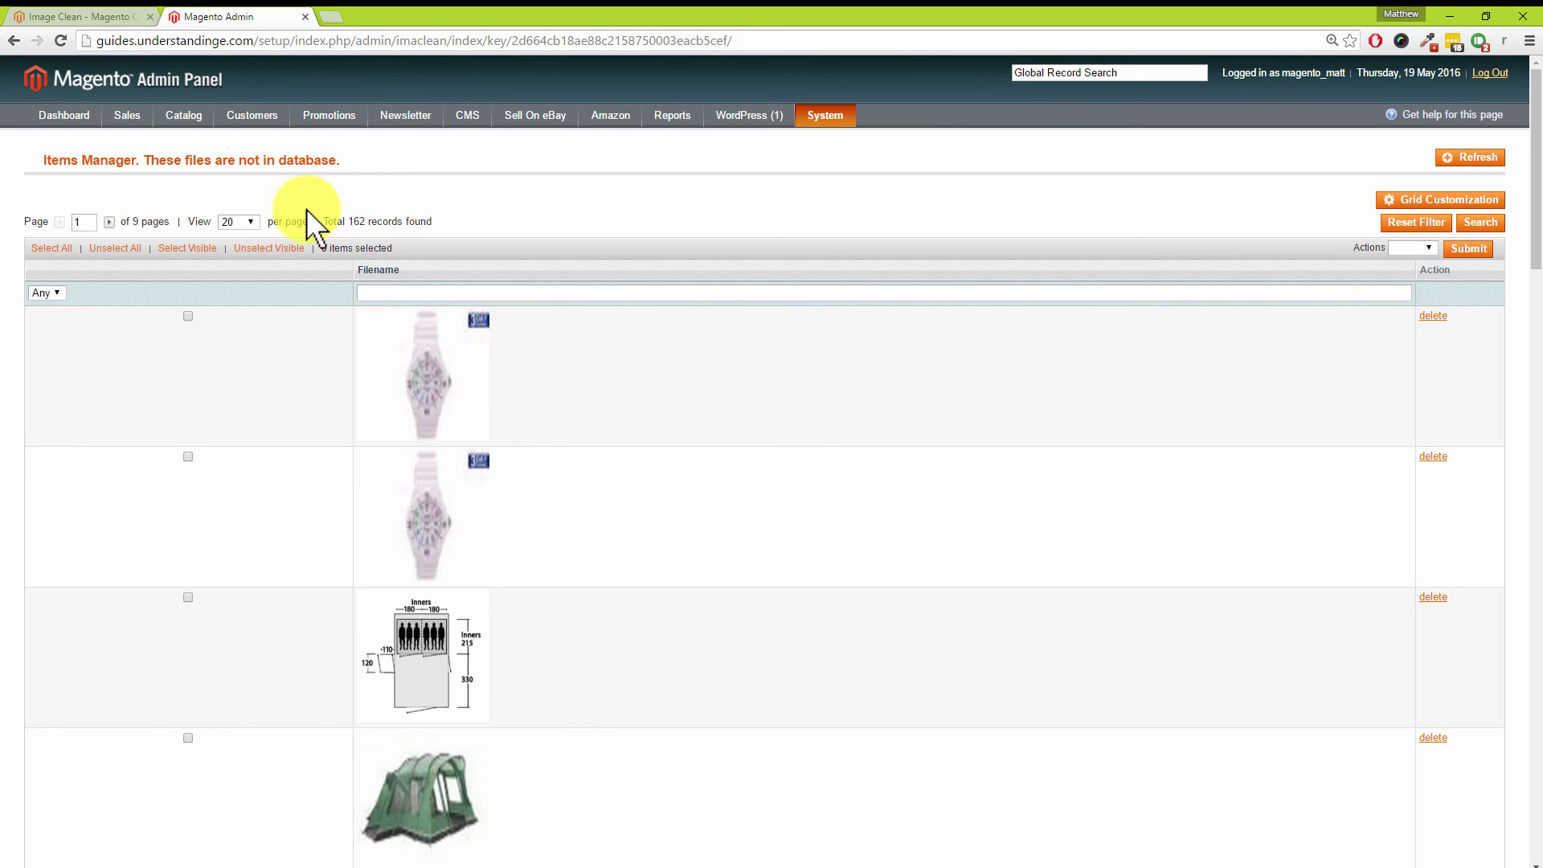
{"action": "mouse_move", "coordinate": [172, 117]}
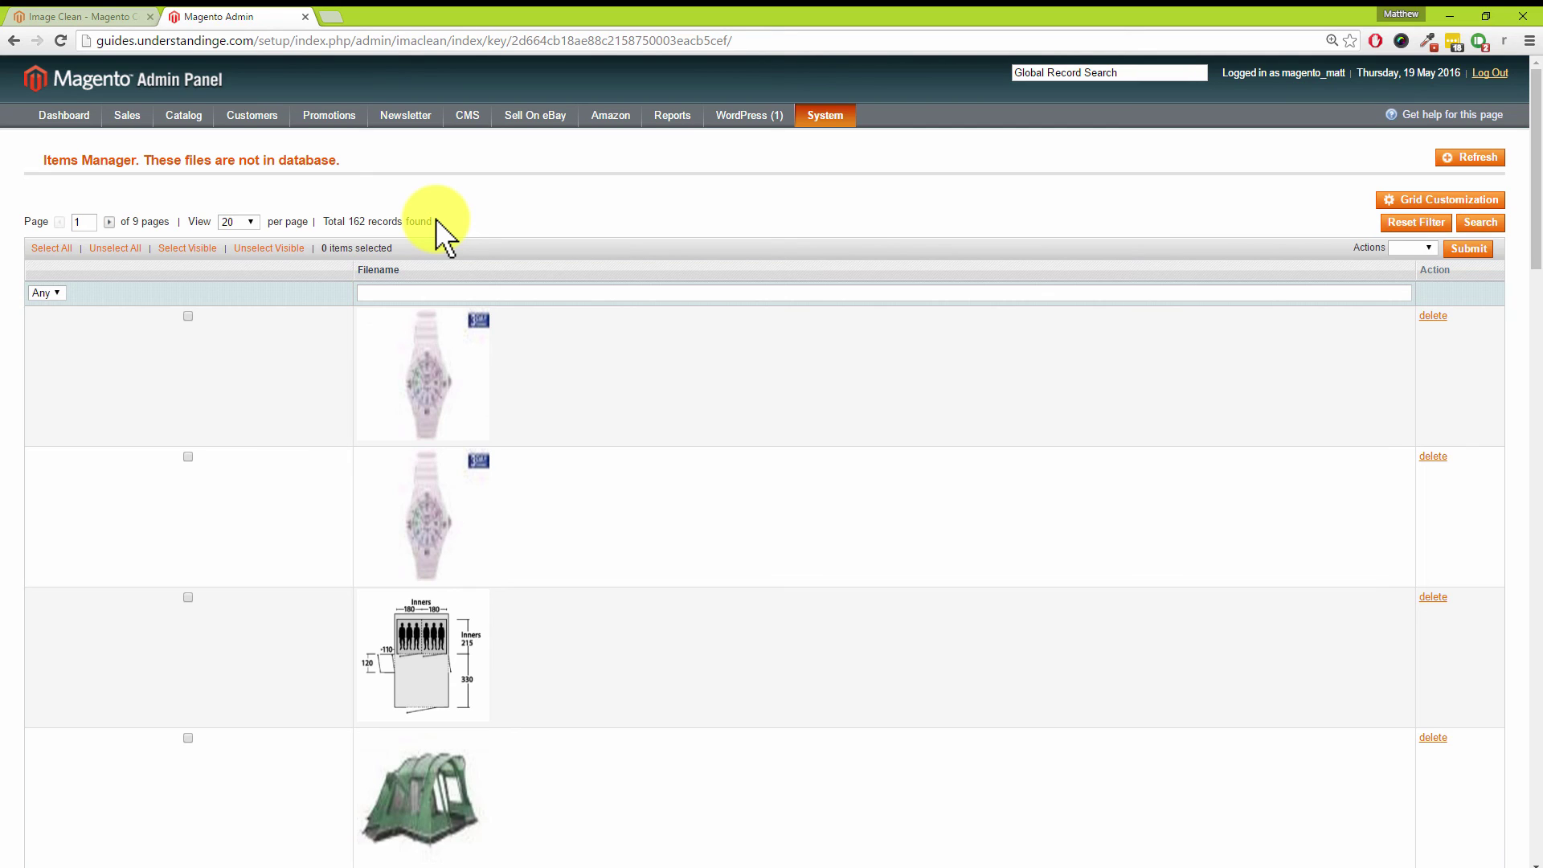
Step: Select the two pink watch orphan images and delete them with the Delete mass action, confirming the prompt
{"action": "left_click", "coordinate": [188, 316]}
{"action": "left_click", "coordinate": [188, 457]}
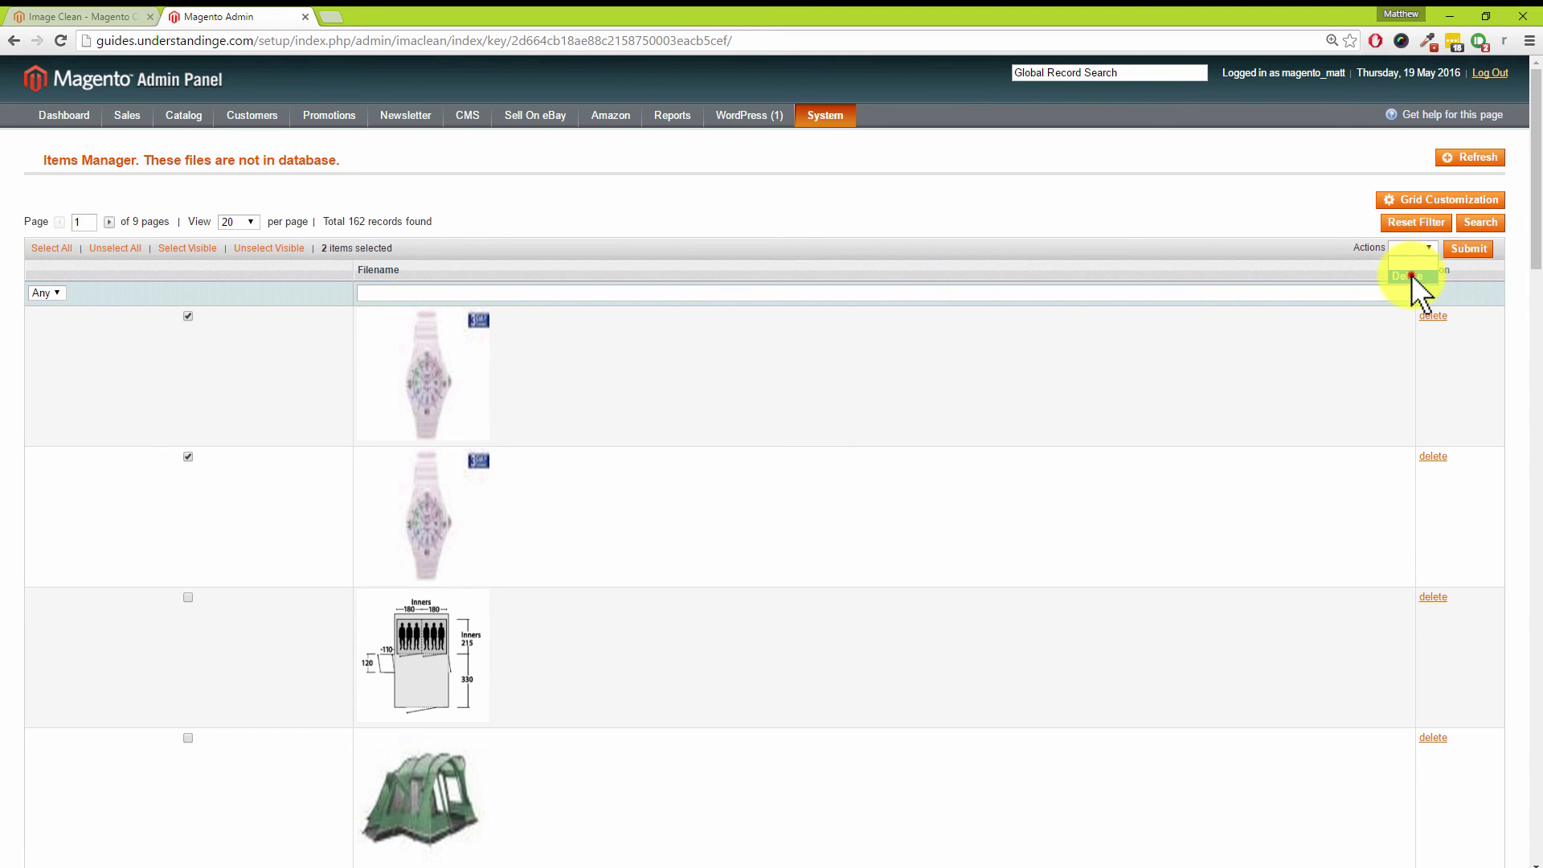
{"action": "left_click", "coordinate": [1412, 277]}
{"action": "left_click", "coordinate": [1464, 250]}
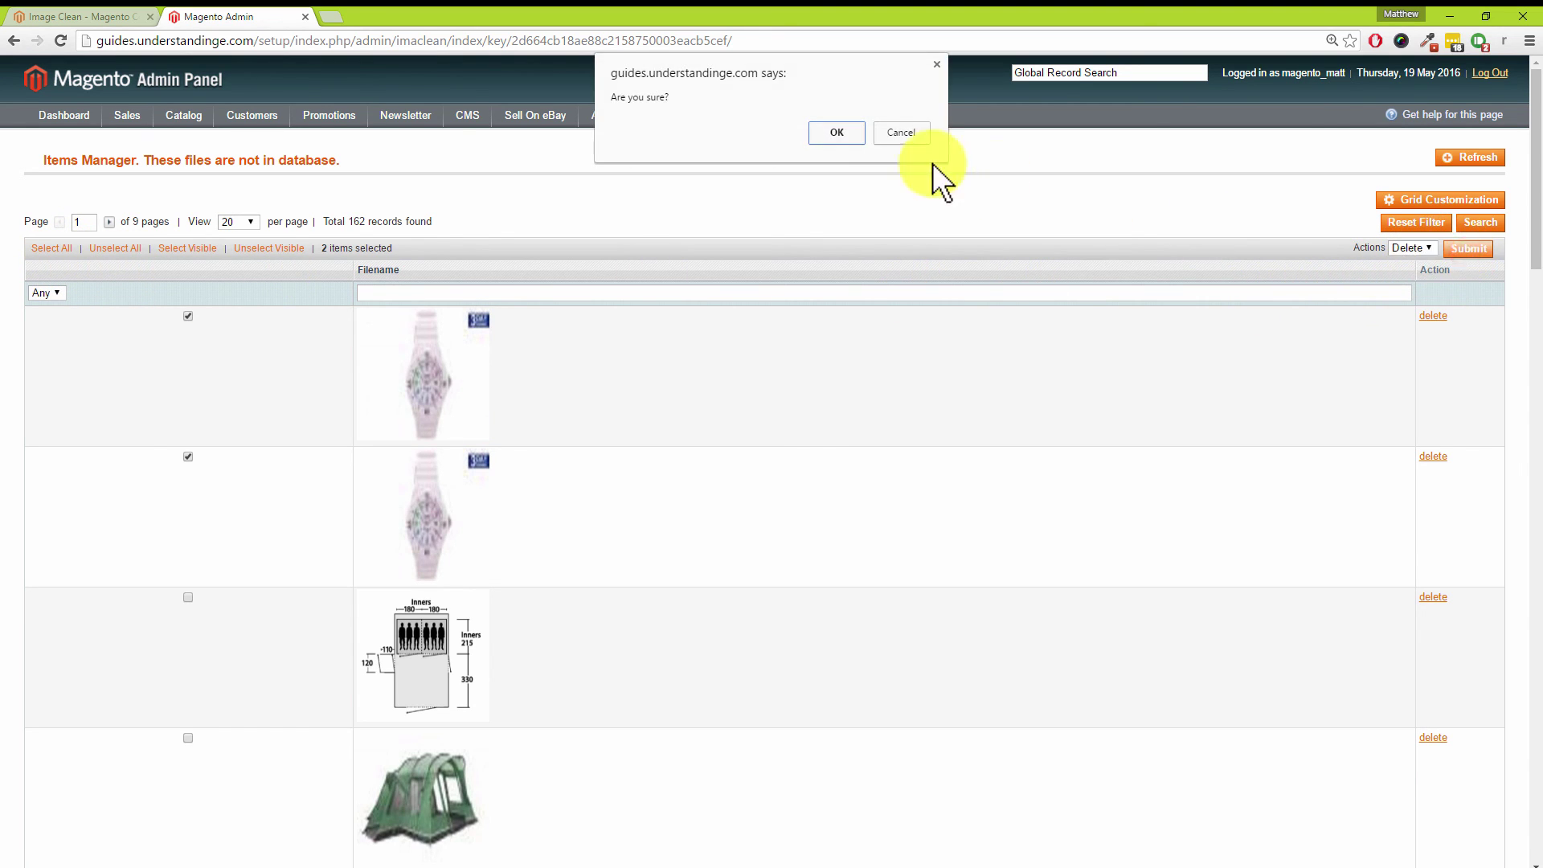
{"action": "left_click", "coordinate": [832, 135]}
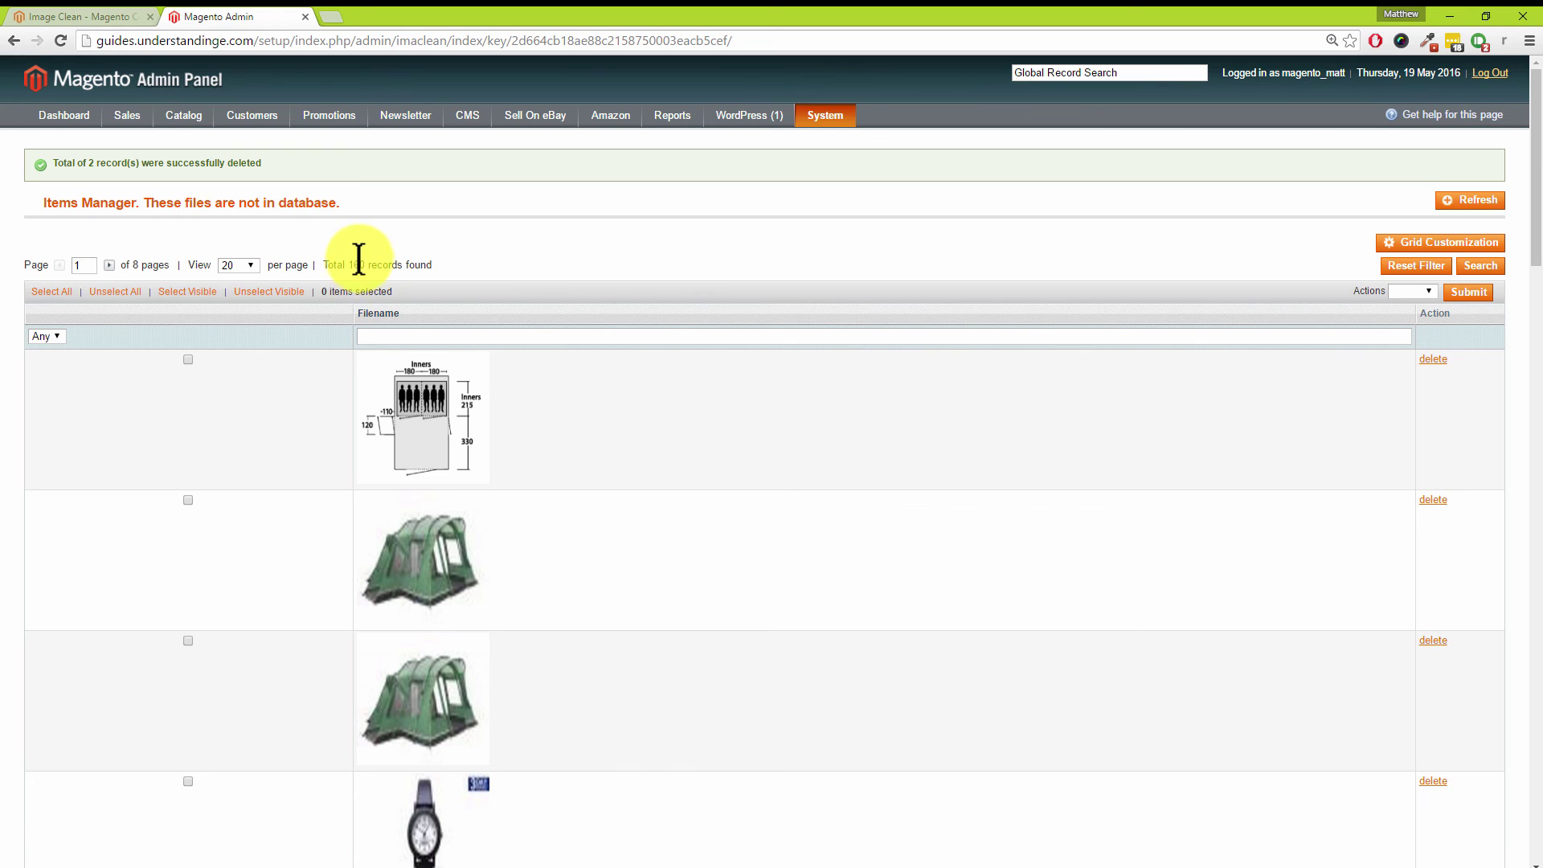
{"action": "left_click_drag", "start_coordinate": [348, 264], "coordinate": [364, 263]}
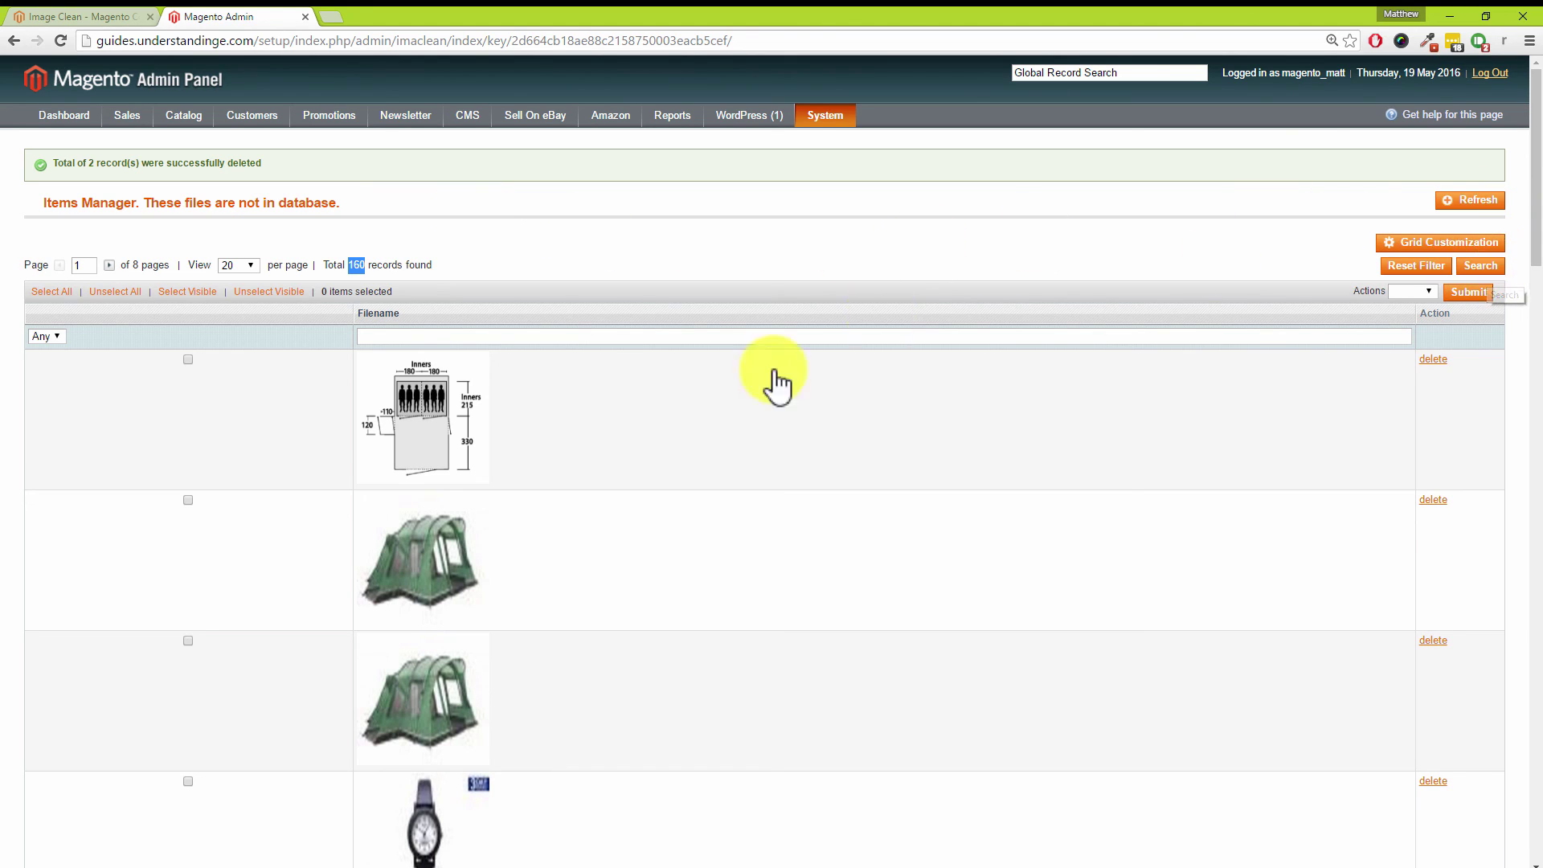
{"action": "left_click", "coordinate": [397, 259]}
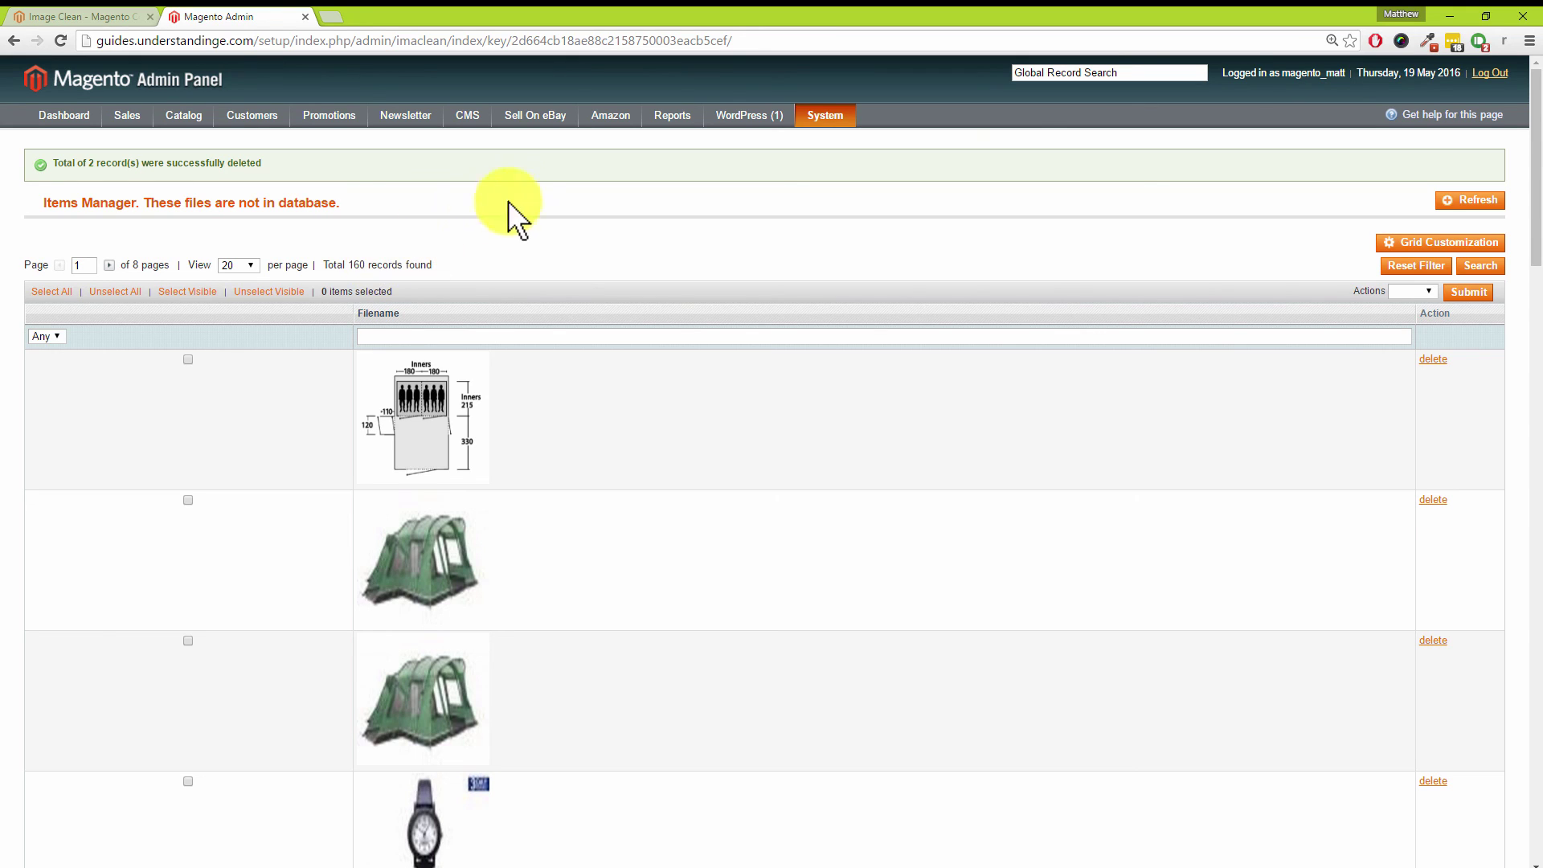
{"action": "left_click", "coordinate": [522, 39]}
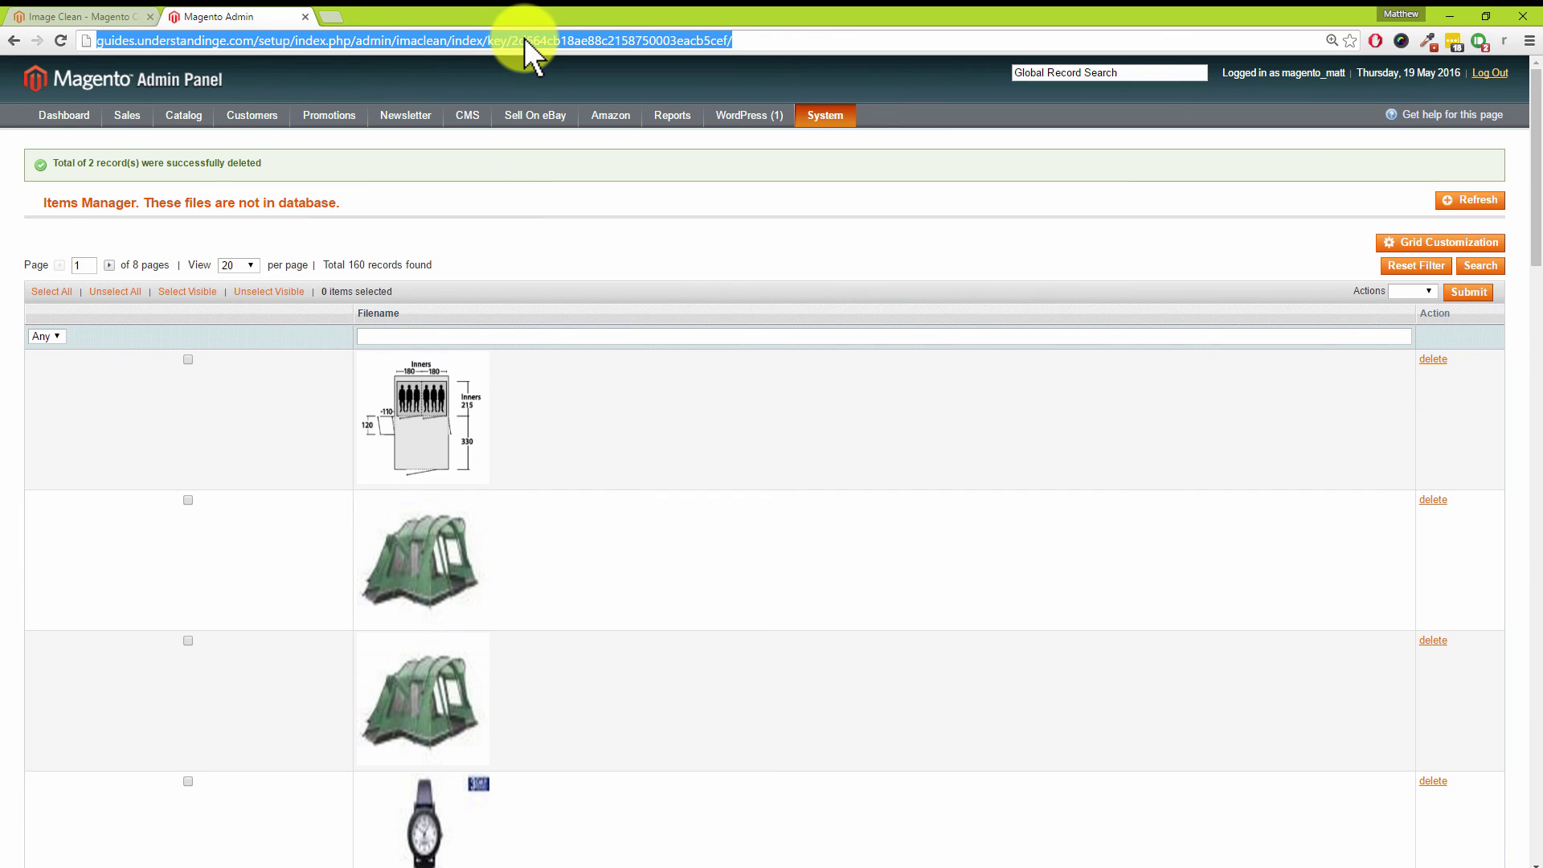
{"action": "left_click", "coordinate": [763, 182]}
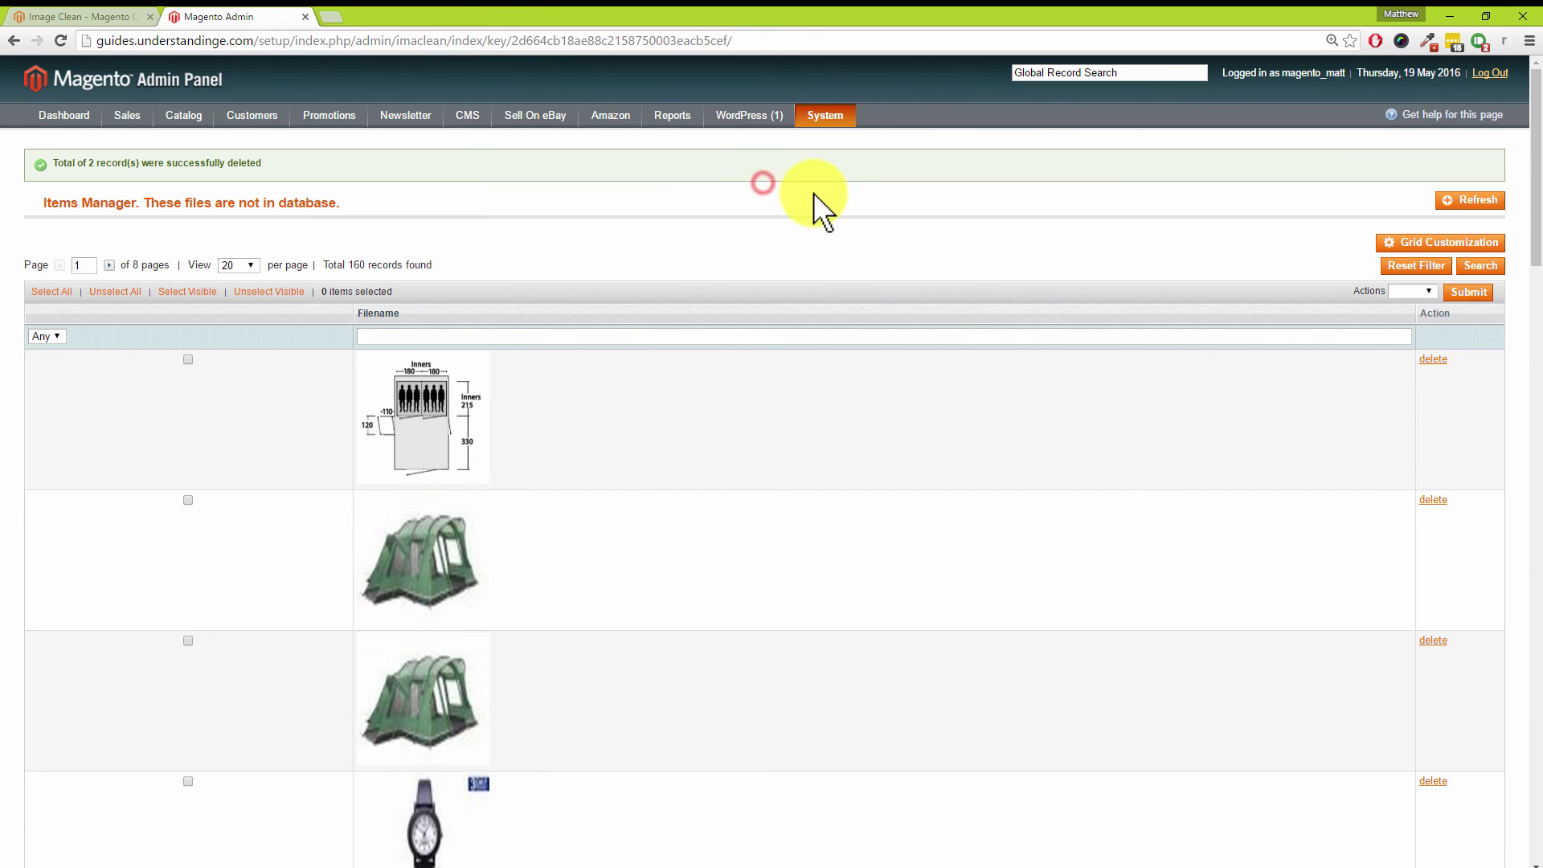